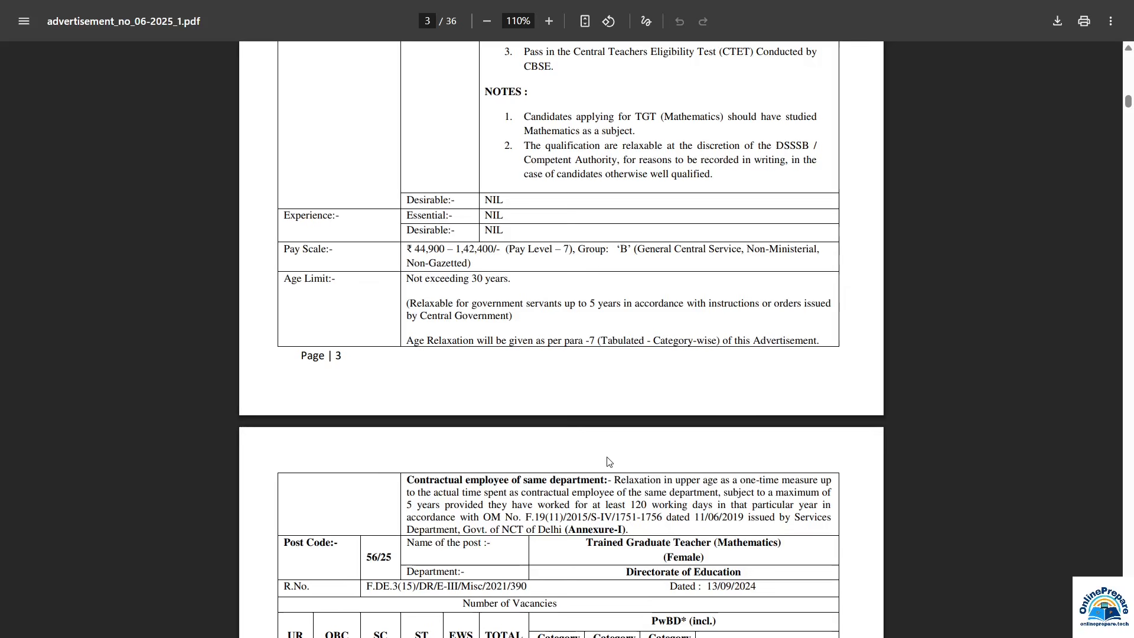
Step: Scroll the advertisement PDF down to page 4 to view Post Code 56/25
scroll(609, 461, "down", 7)
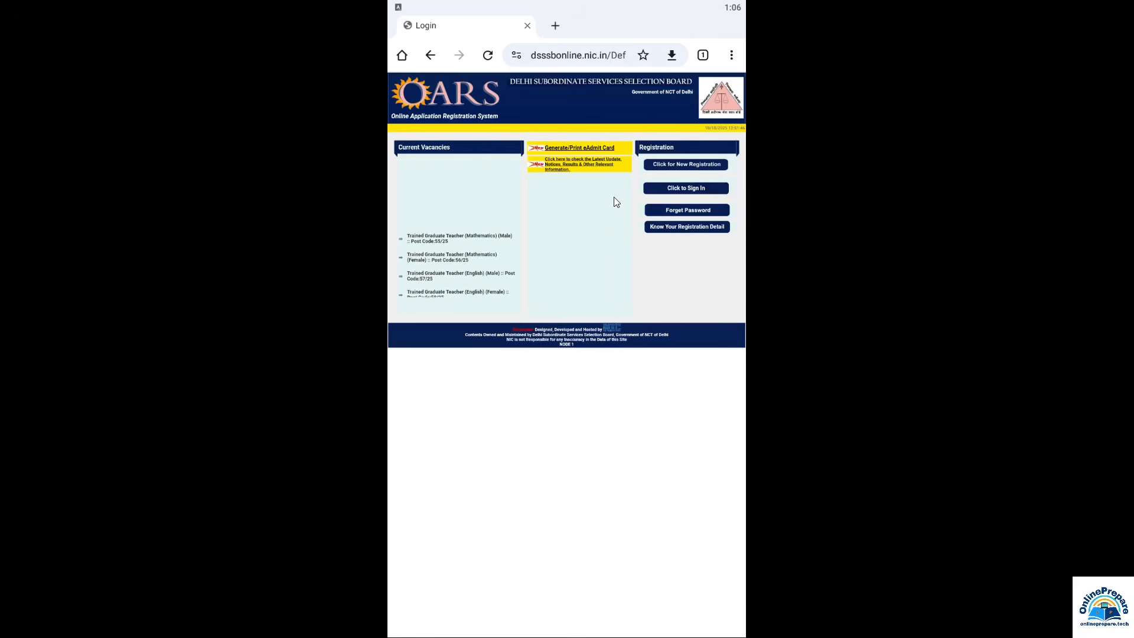
Step: Switch the OARS login page to Chrome's Desktop site view
left_click(729, 56)
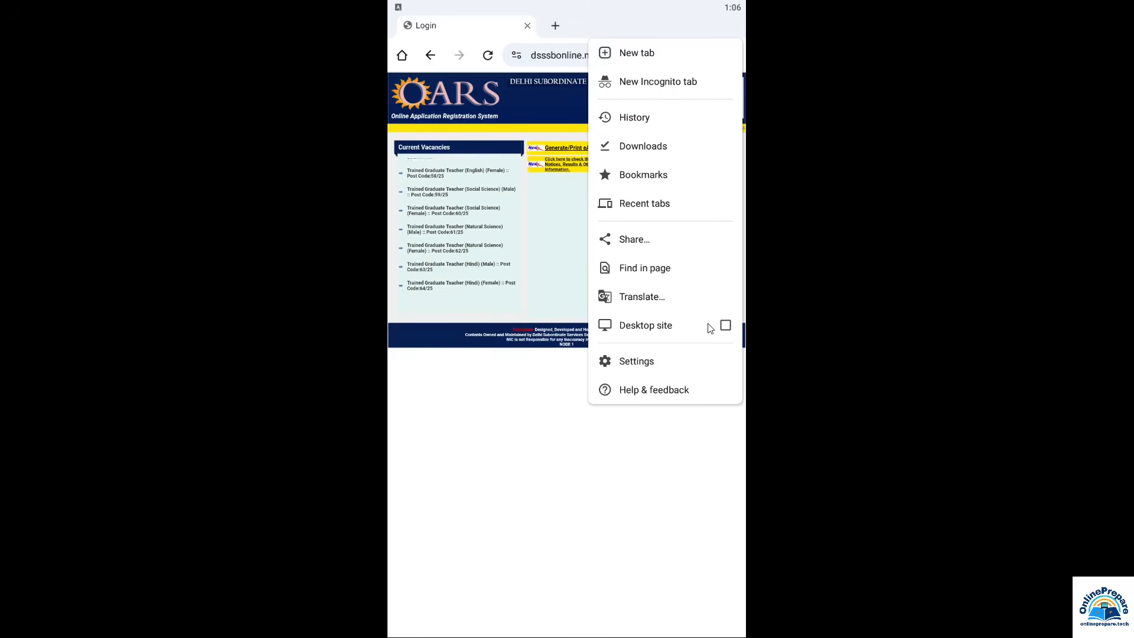
left_click(726, 326)
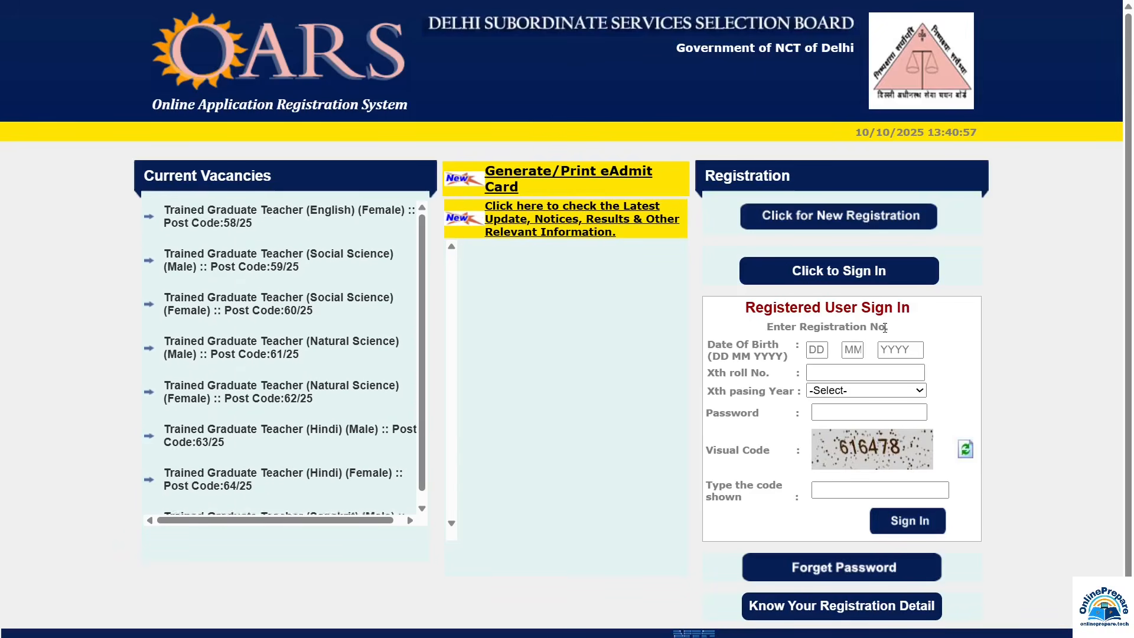
Step: Enter the date of birth, account password and visual code to sign in to OARS
left_click(818, 350)
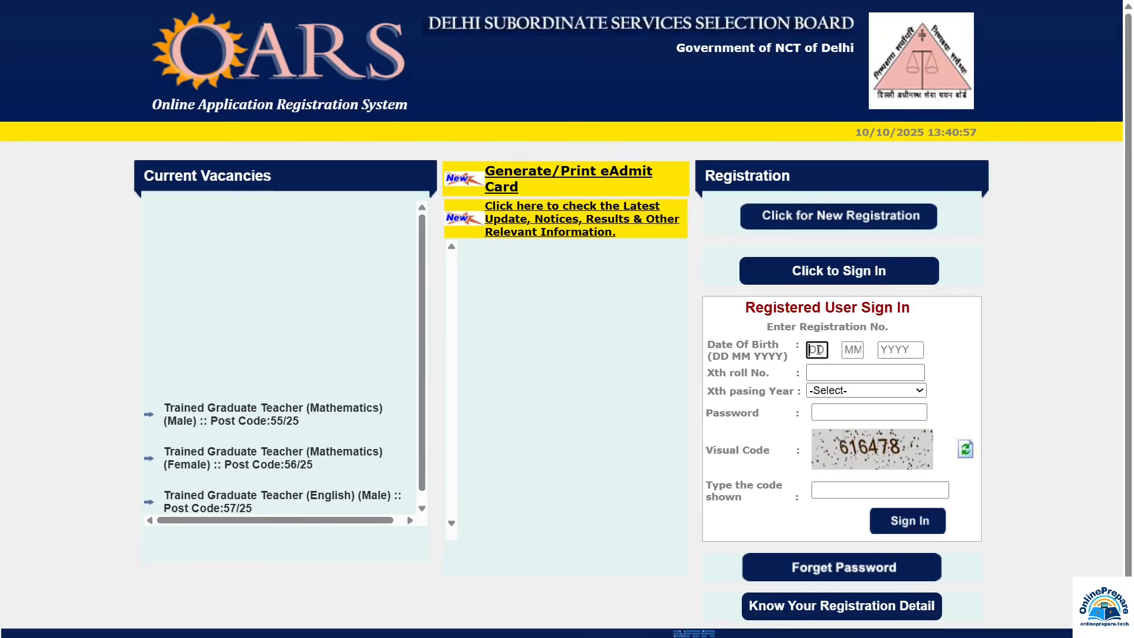
left_click(852, 350)
left_click(903, 351)
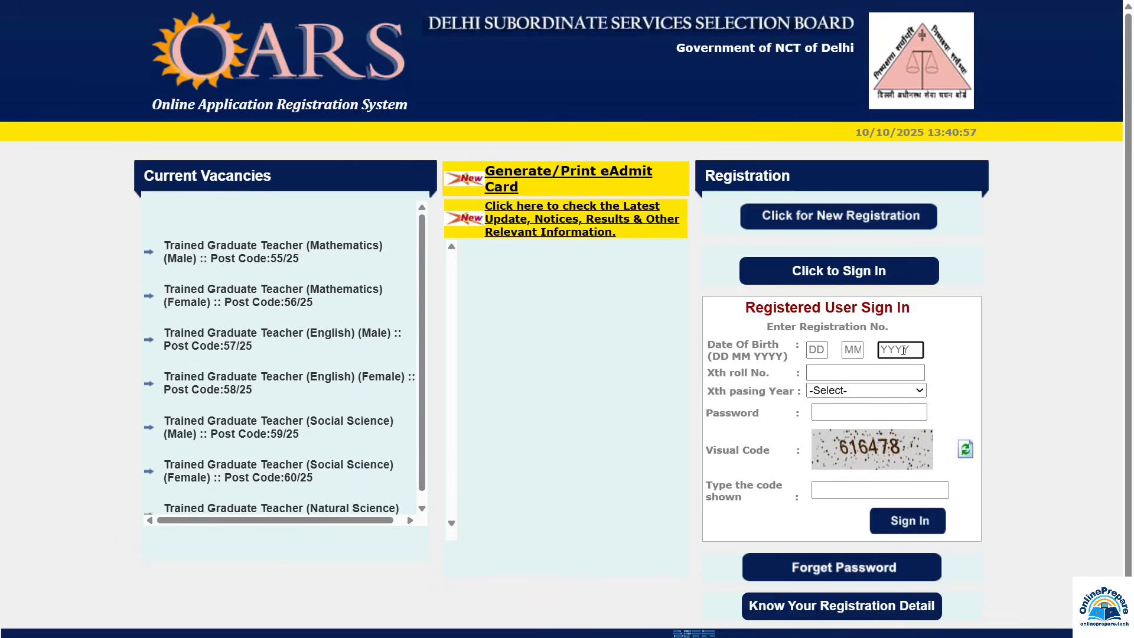
left_click(817, 350)
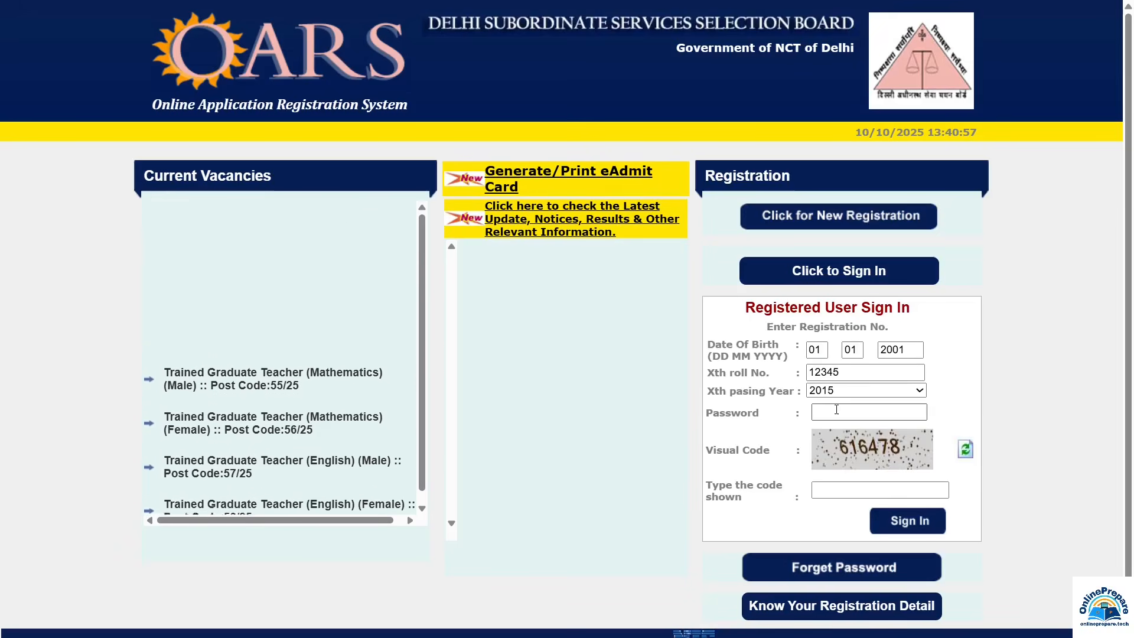
left_click(836, 411)
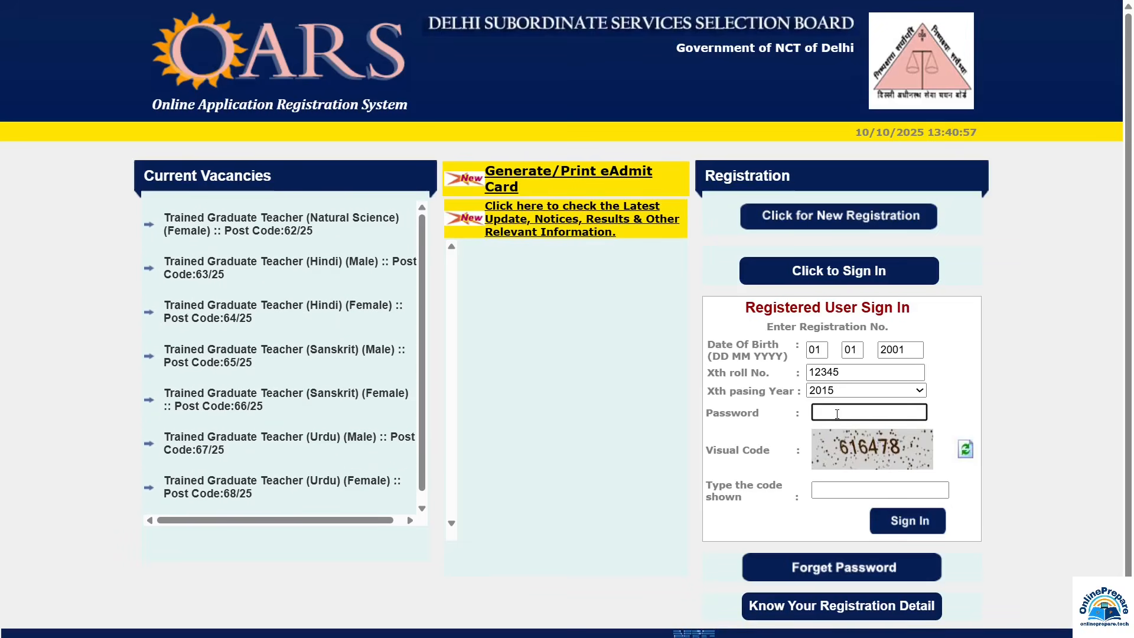
key("Tab")
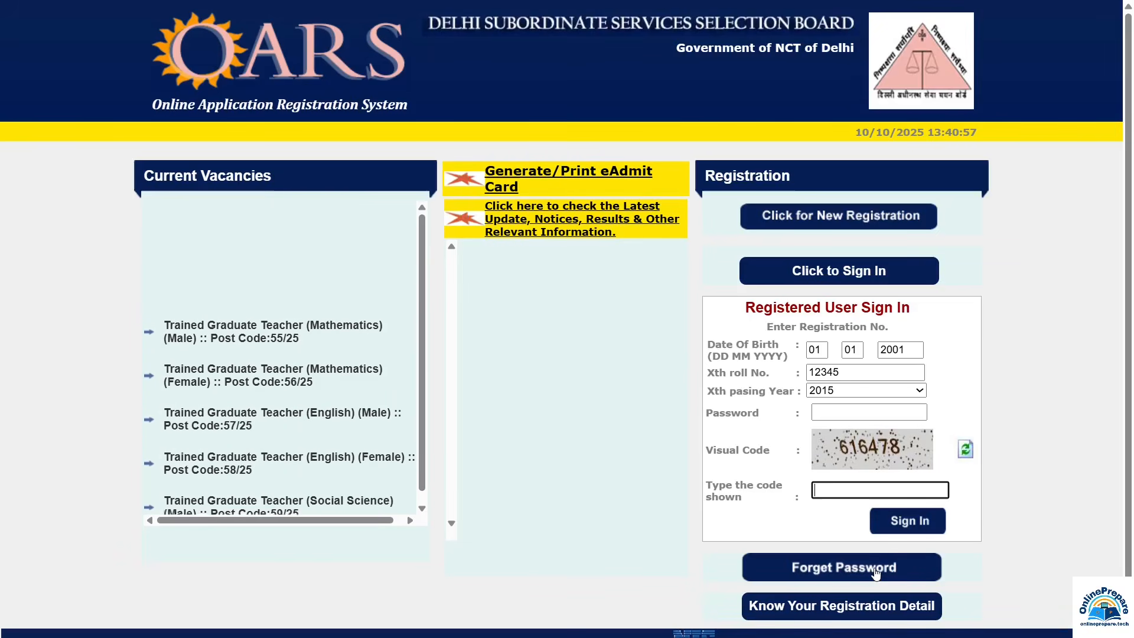
key("shift+Tab")
left_click(849, 488)
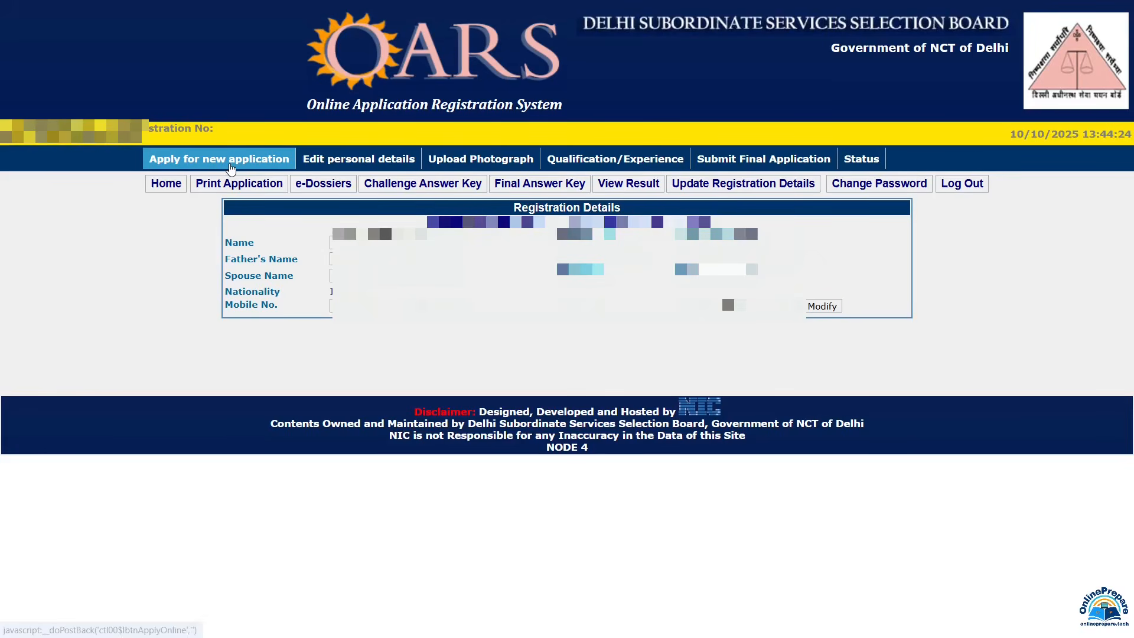
Step: Start a new application for the TGT Mathematics post, code 55/25
left_click(231, 169)
scroll(297, 154, "down", 2)
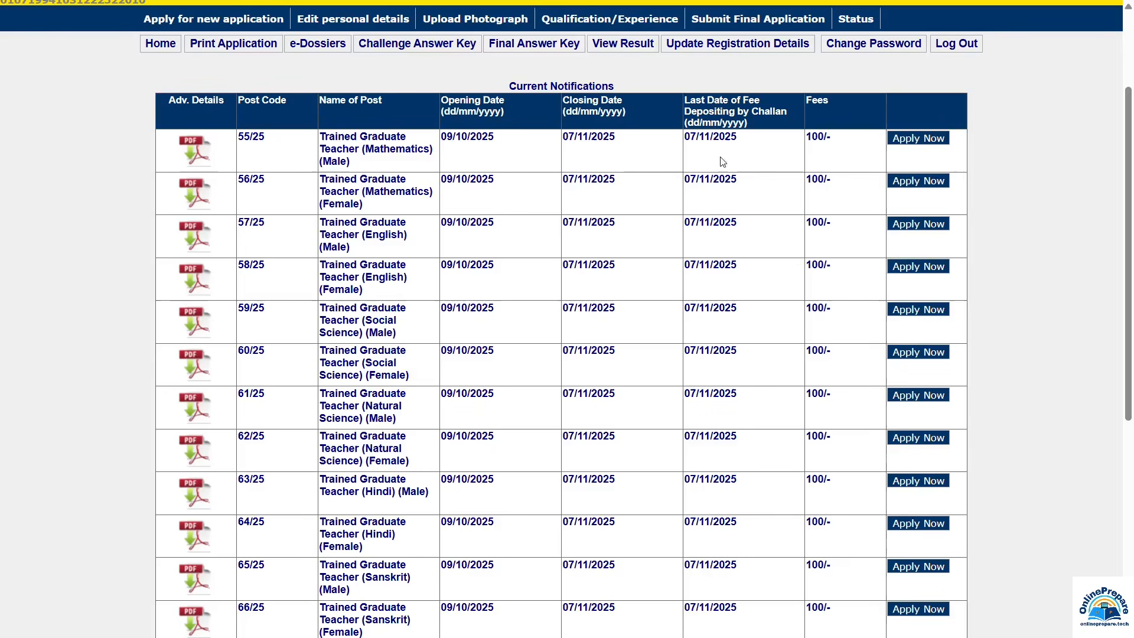
left_click(910, 139)
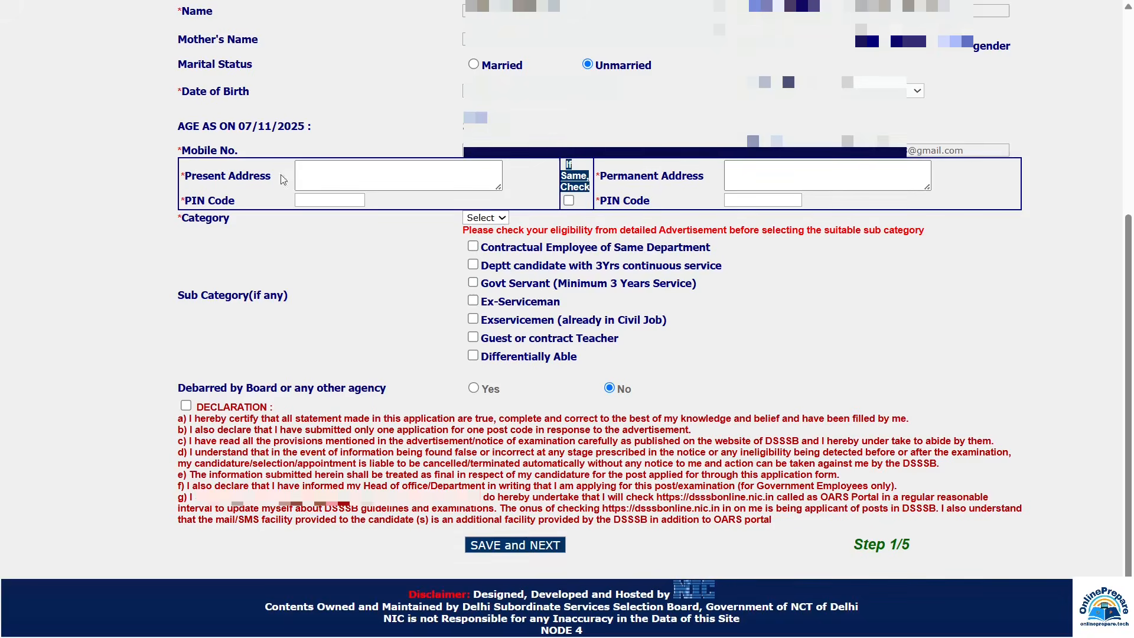
Step: Paste the present address, enter its PIN, and copy both into the permanent address
left_click(322, 173)
left_click(322, 173)
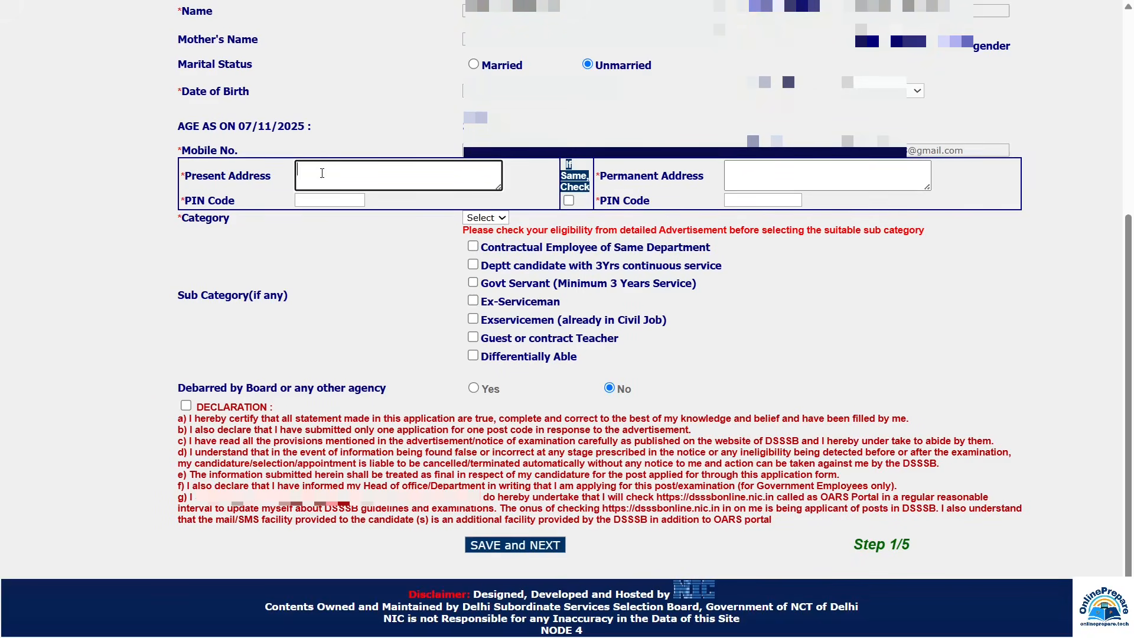
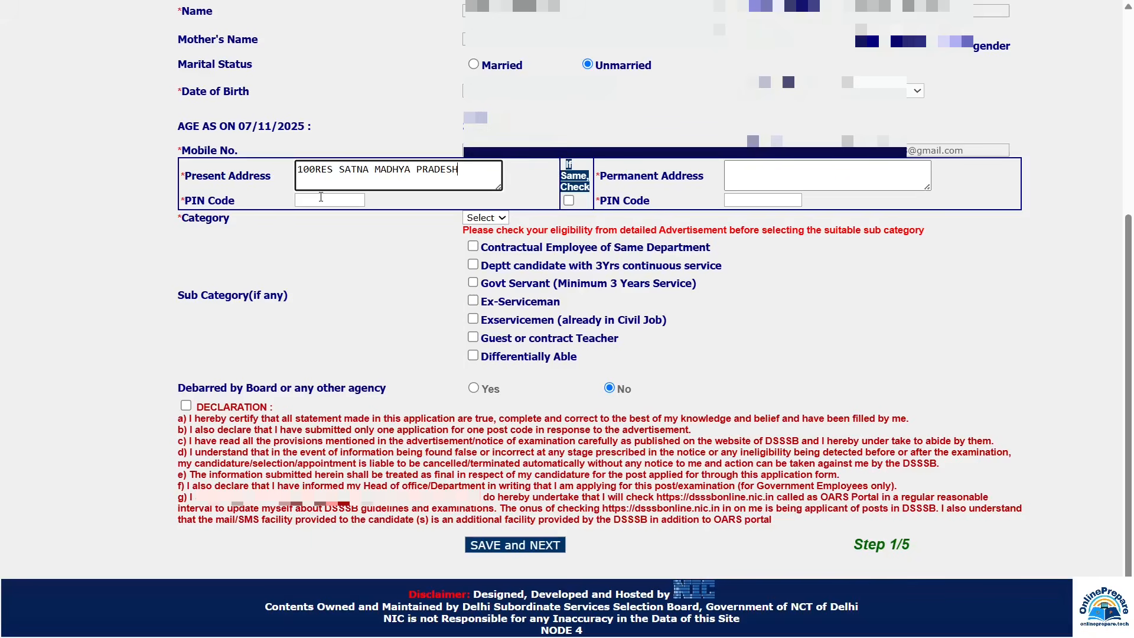
left_click(320, 197)
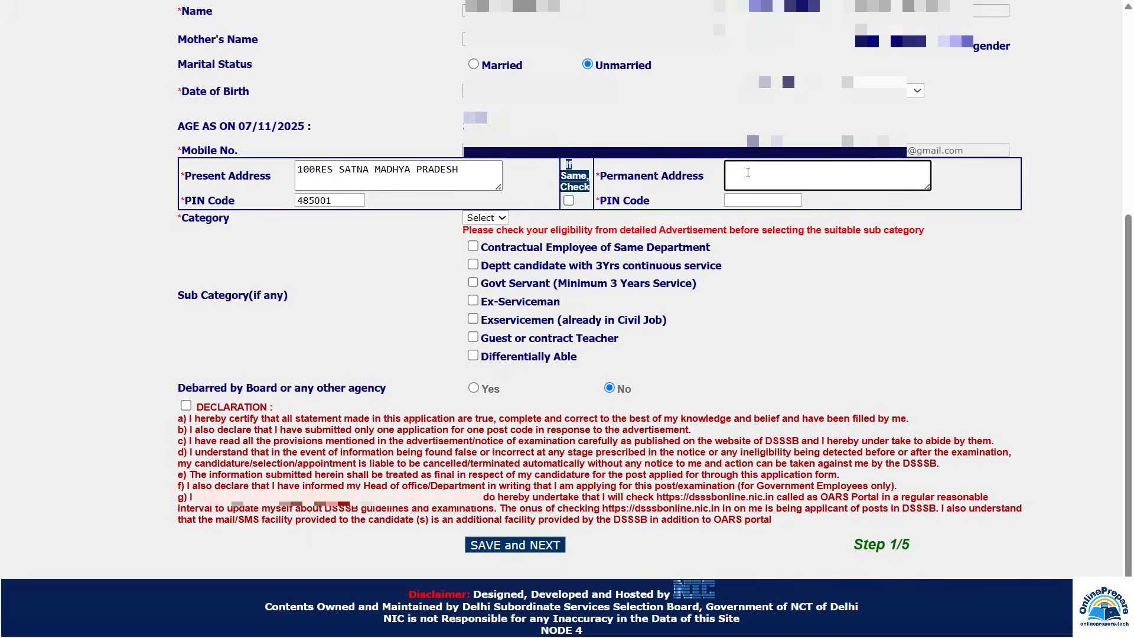
left_click(749, 204)
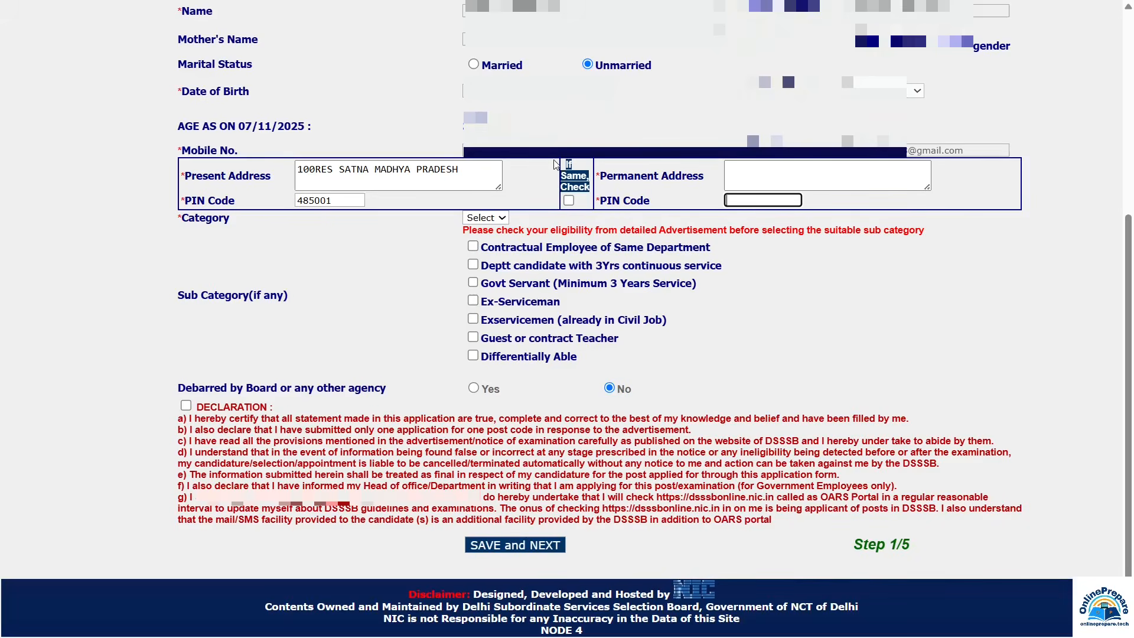
left_click(569, 201)
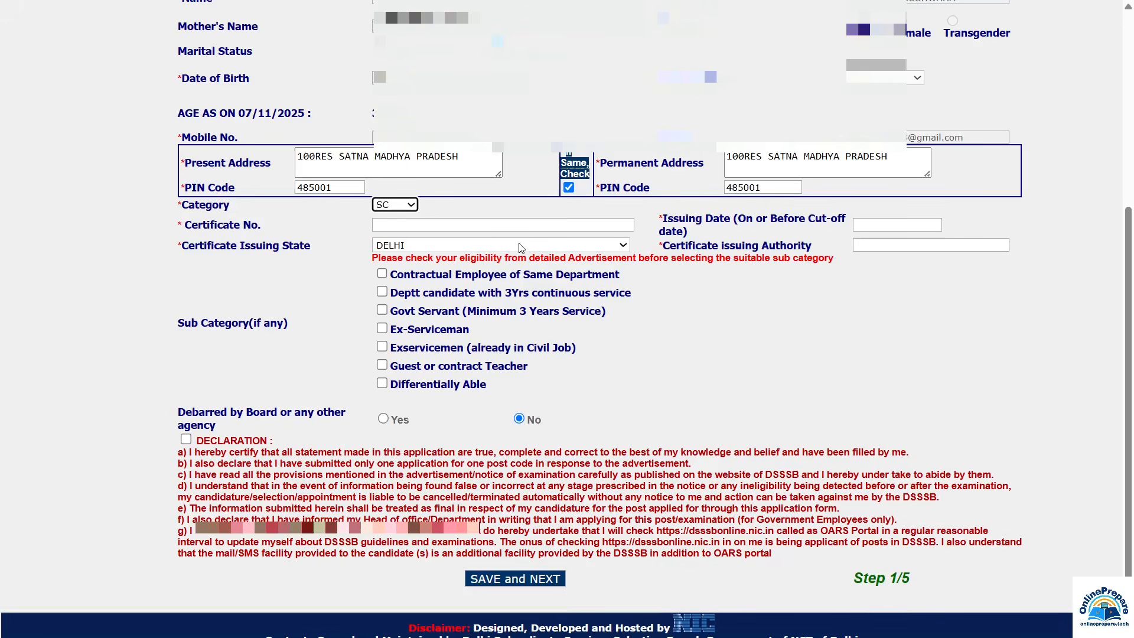
Step: Fill in the category certificate number, issuing date and issuing authority fields
left_click(442, 228)
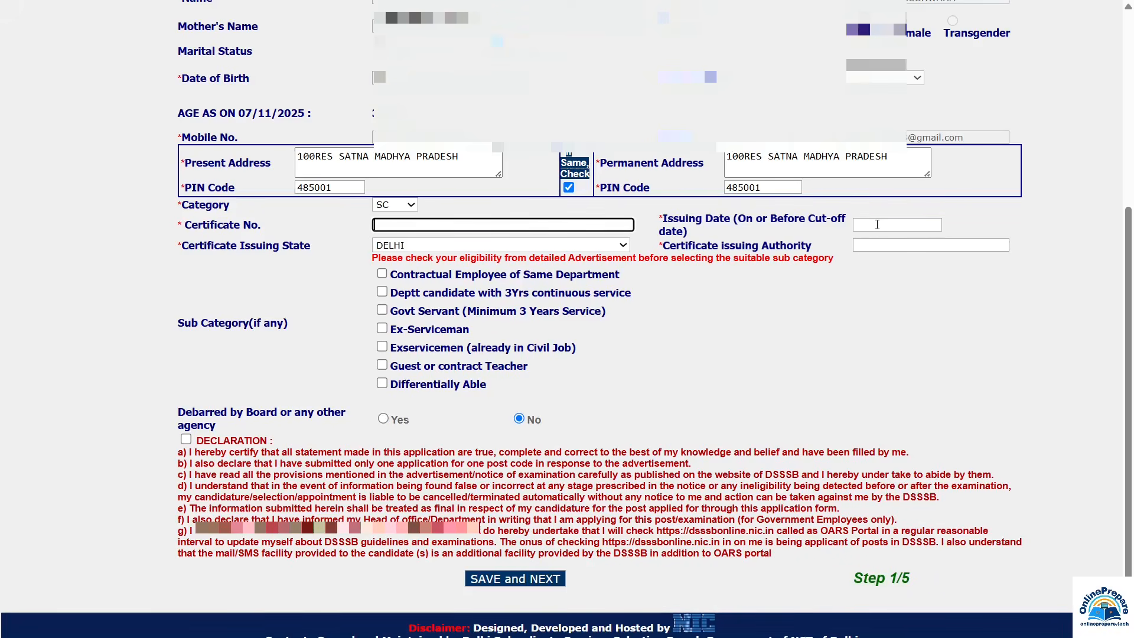
left_click(877, 225)
left_click(366, 252)
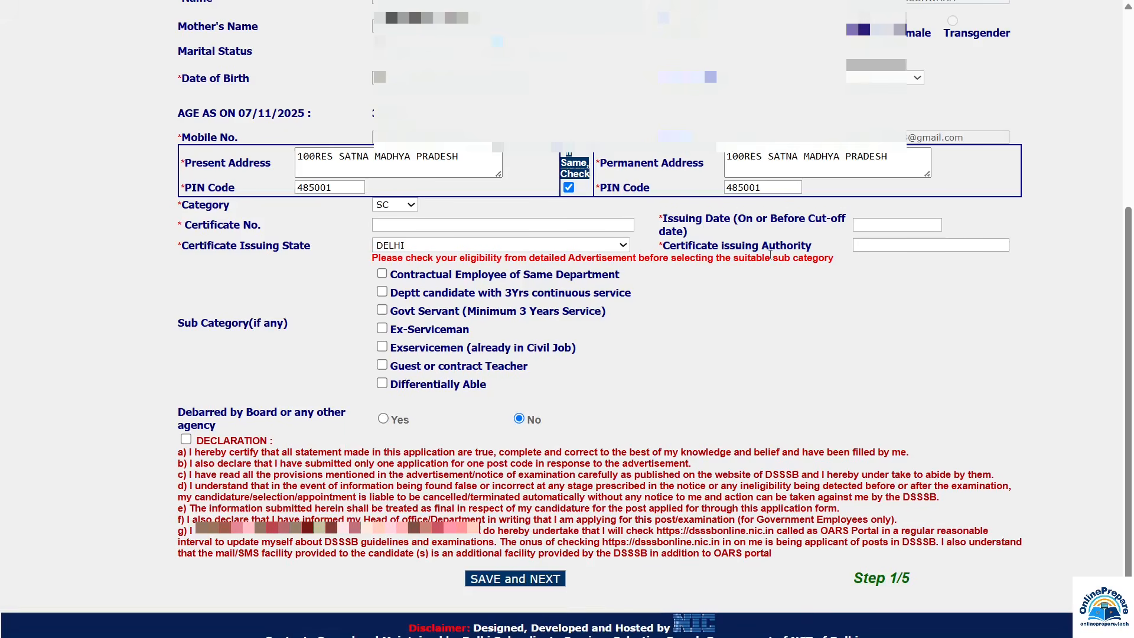
left_click(888, 248)
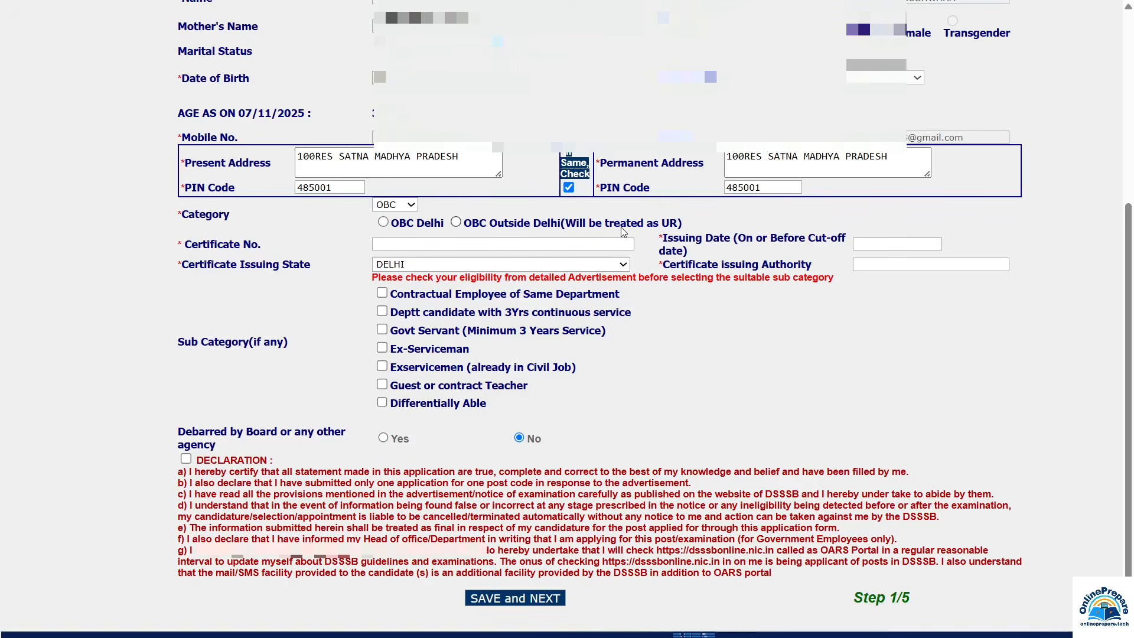
Step: Choose OBC Delhi, review the certificate holder options, and begin the parent's certification number
left_click(417, 222)
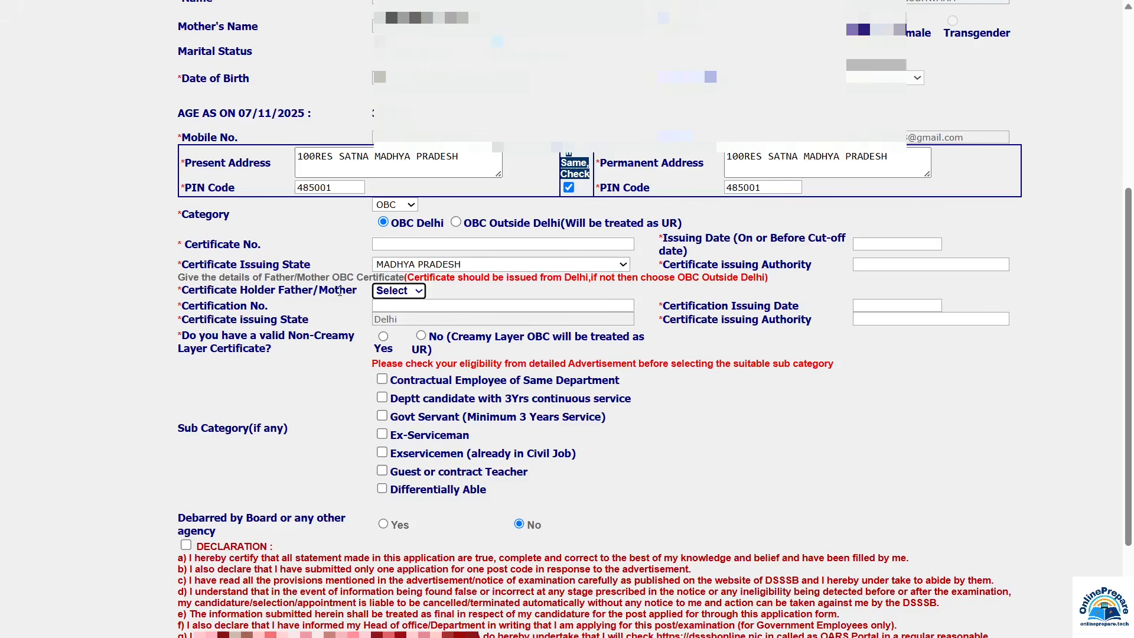
left_click(393, 290)
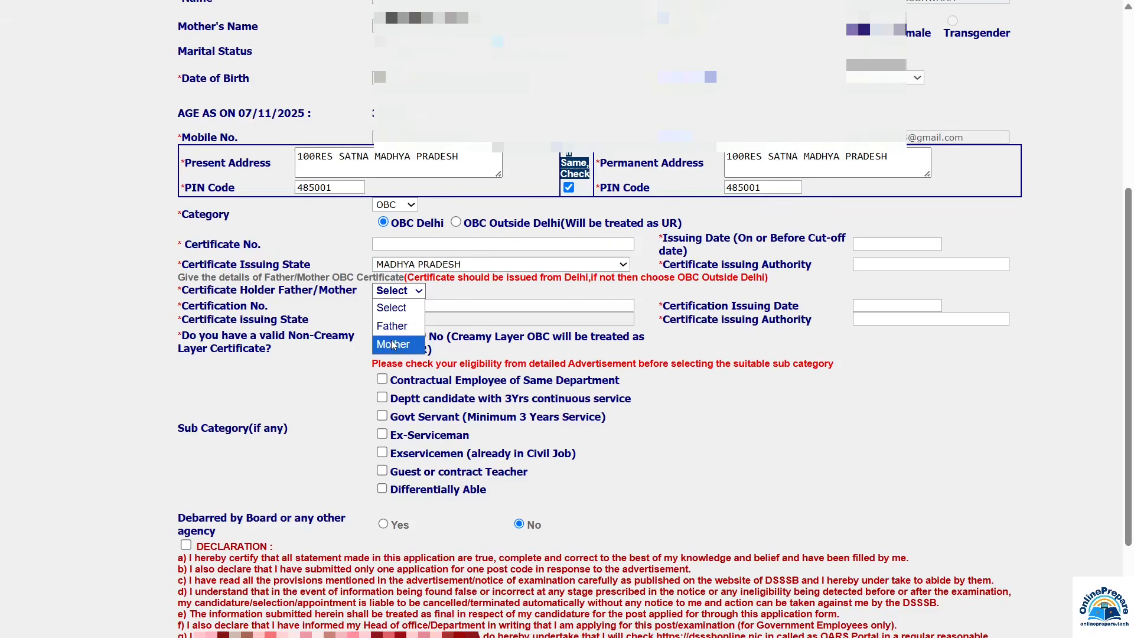
left_click(417, 306)
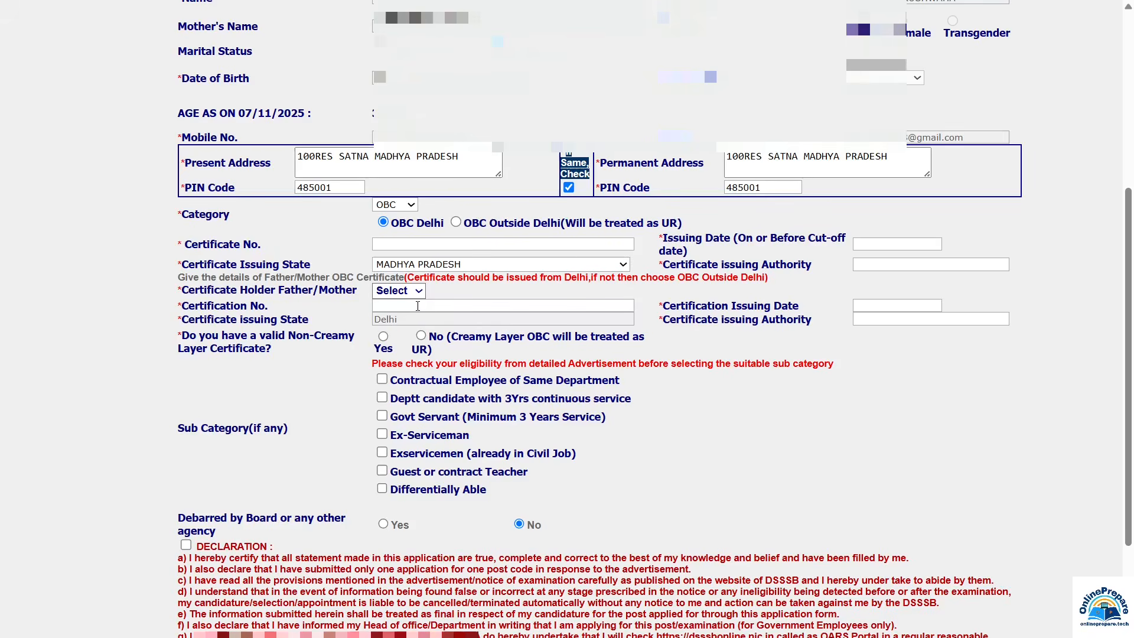
left_click(417, 306)
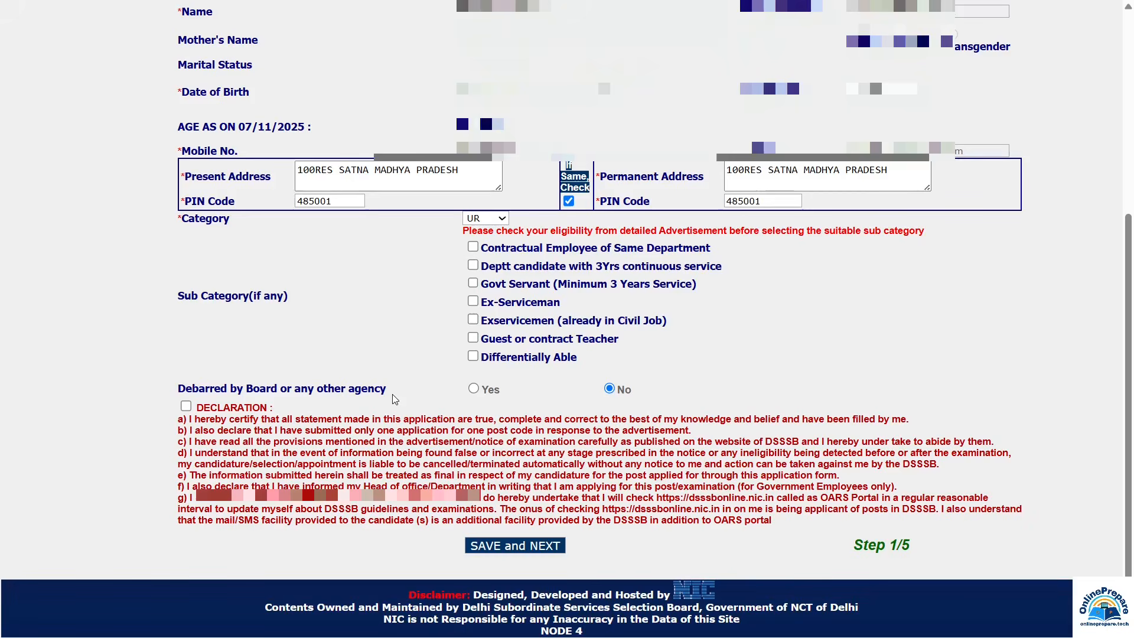
Step: Answer Yes to Debarred by Board or any other agency
left_click(474, 389)
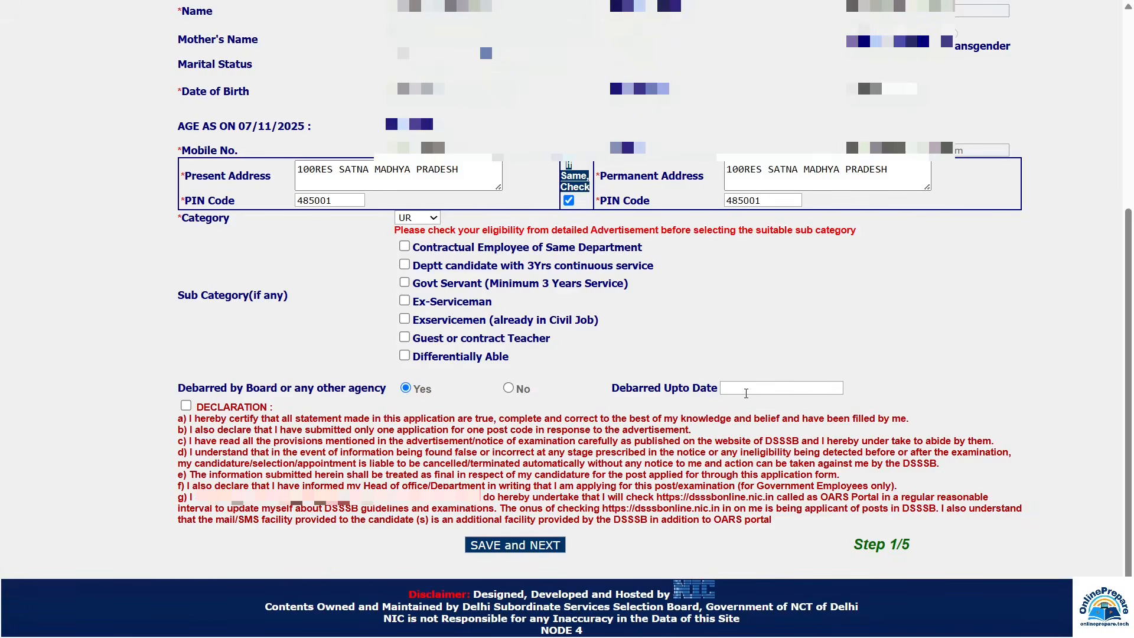
Step: Set Debarred to No, accept the declaration, and save the personal details
left_click(508, 388)
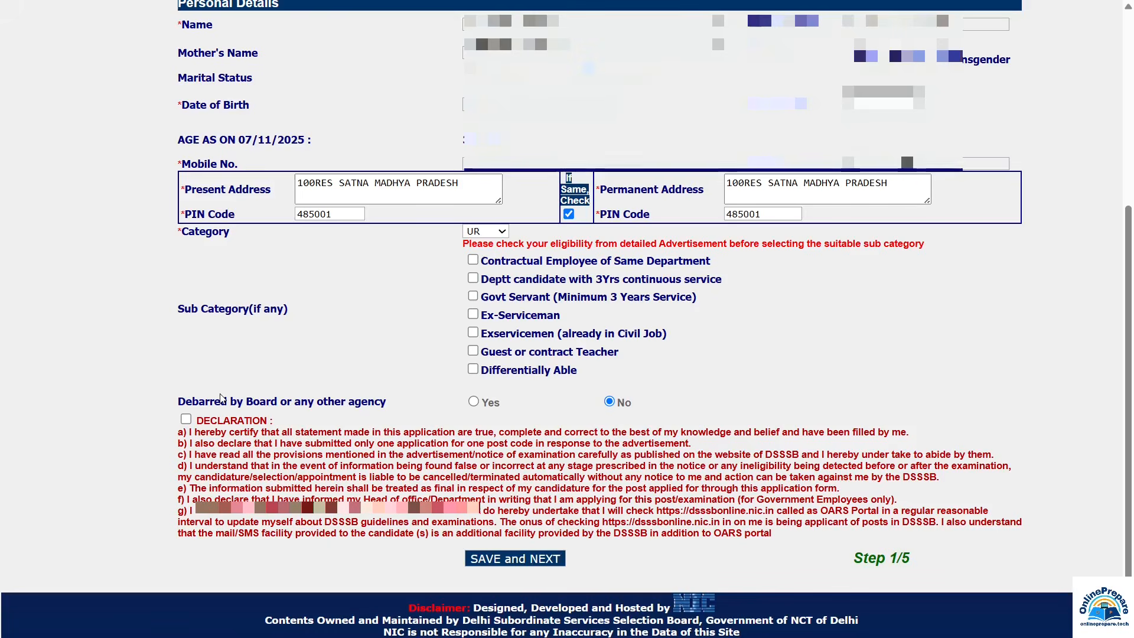
left_click(185, 420)
left_click(515, 559)
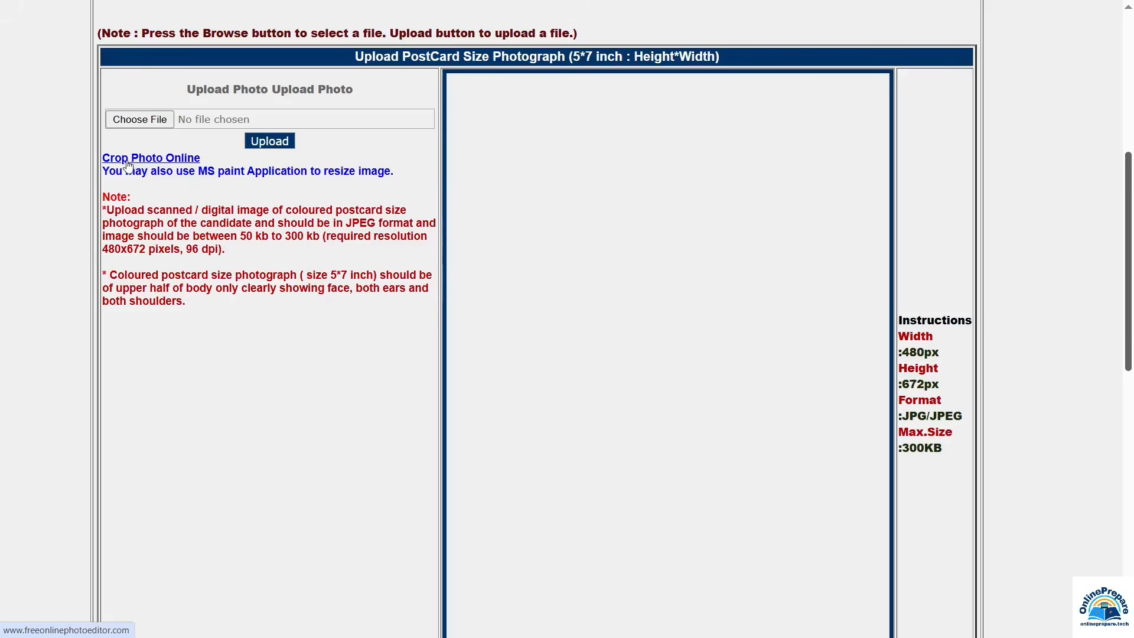
Step: Crop the photograph online, then choose and upload it as the postcard-size photo
left_click(172, 158)
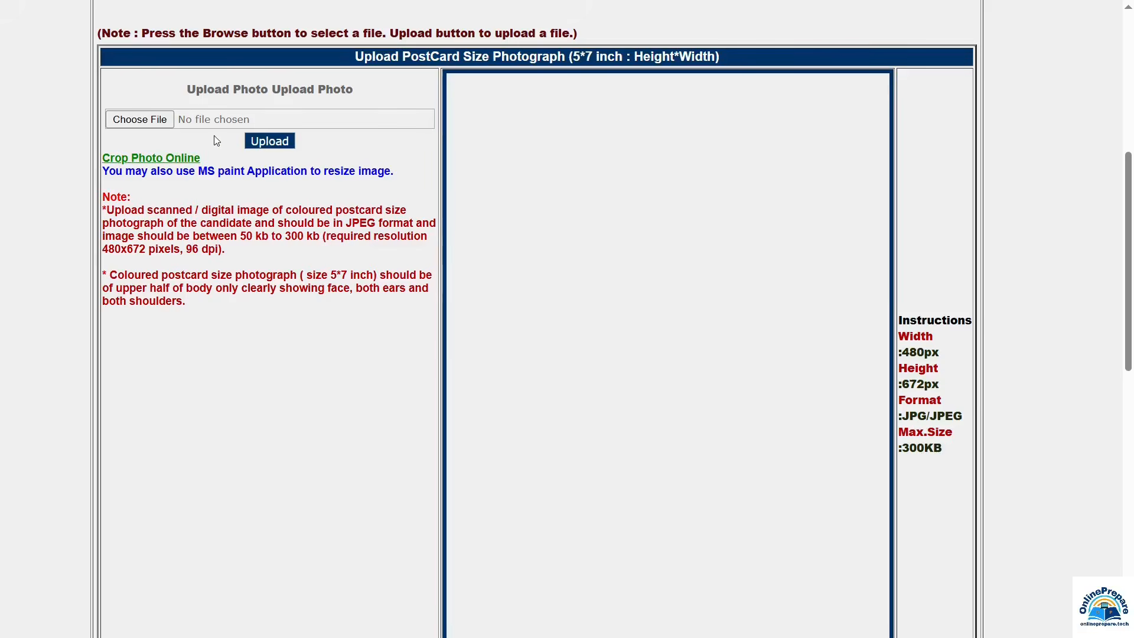
left_click(140, 119)
left_click(271, 142)
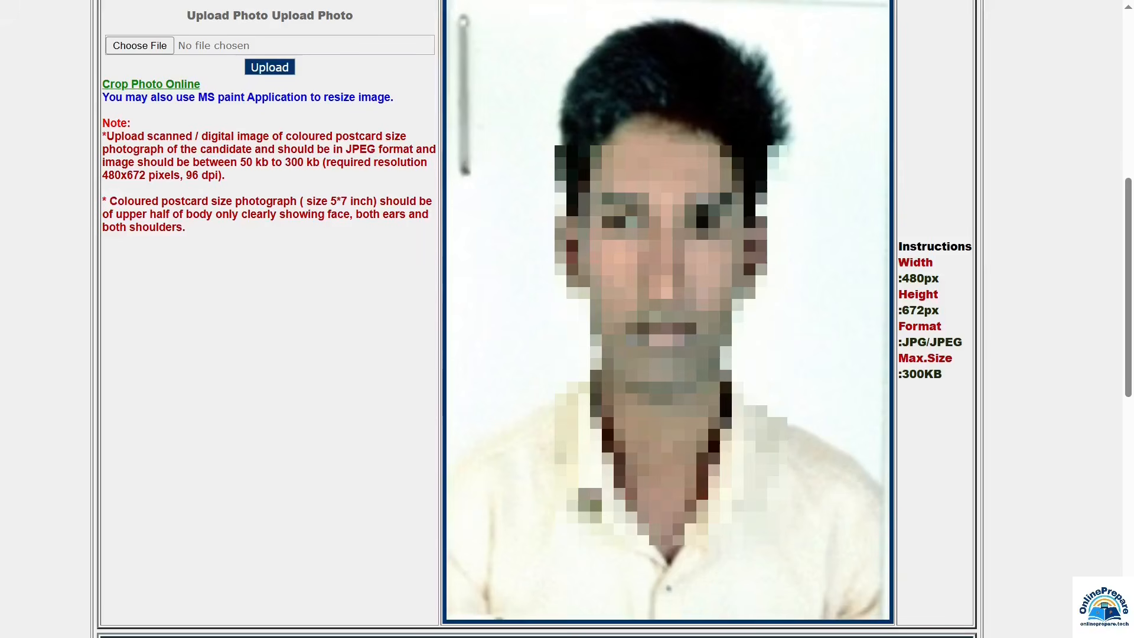
scroll(232, 110, "down", 10)
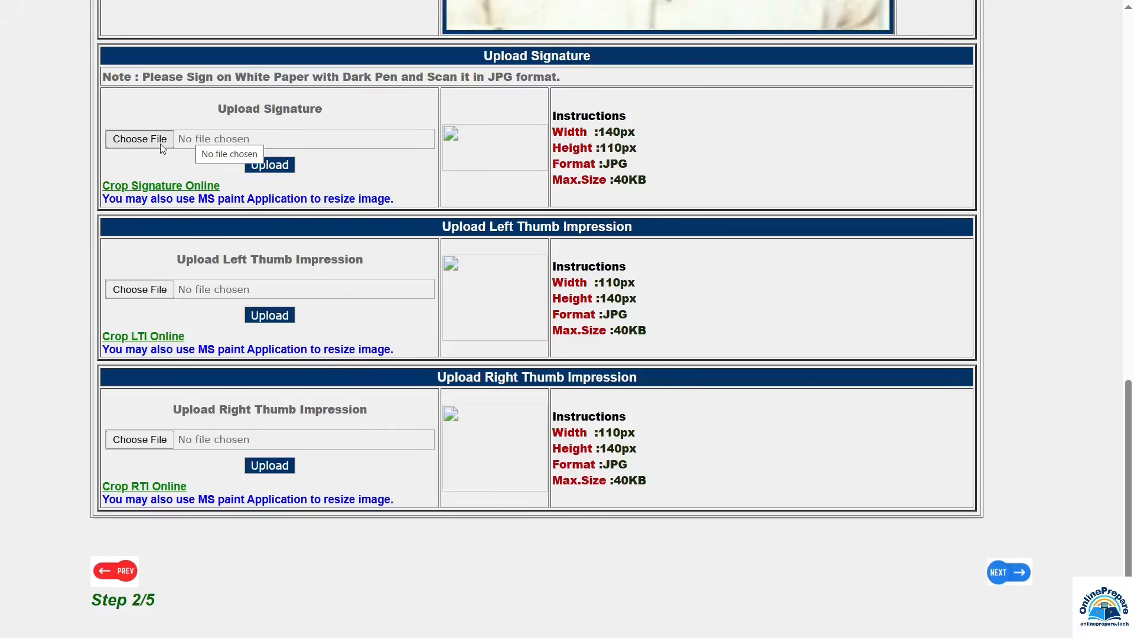
Step: Upload the signature image and continue to the Step 3/5 Qualification & Experience form
left_click(140, 139)
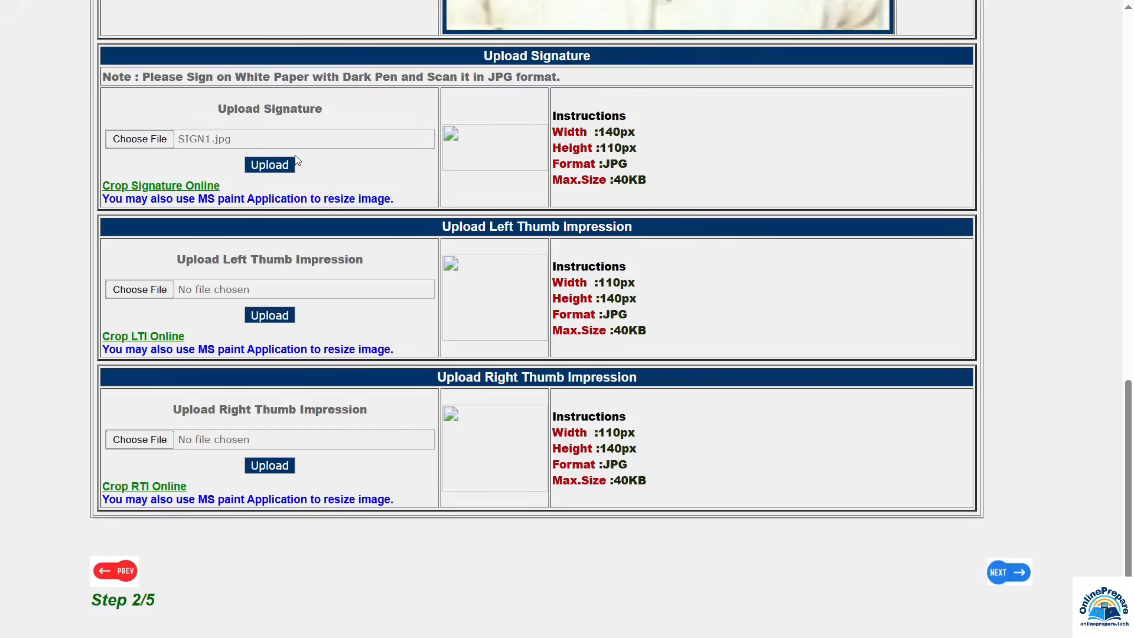
left_click(289, 166)
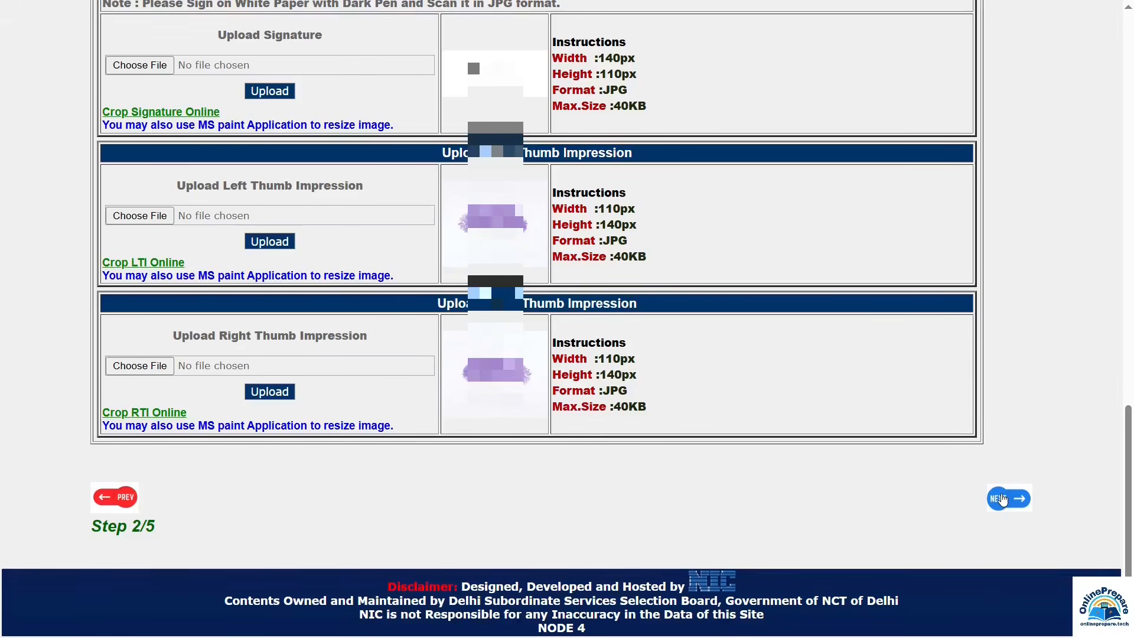
left_click(1003, 499)
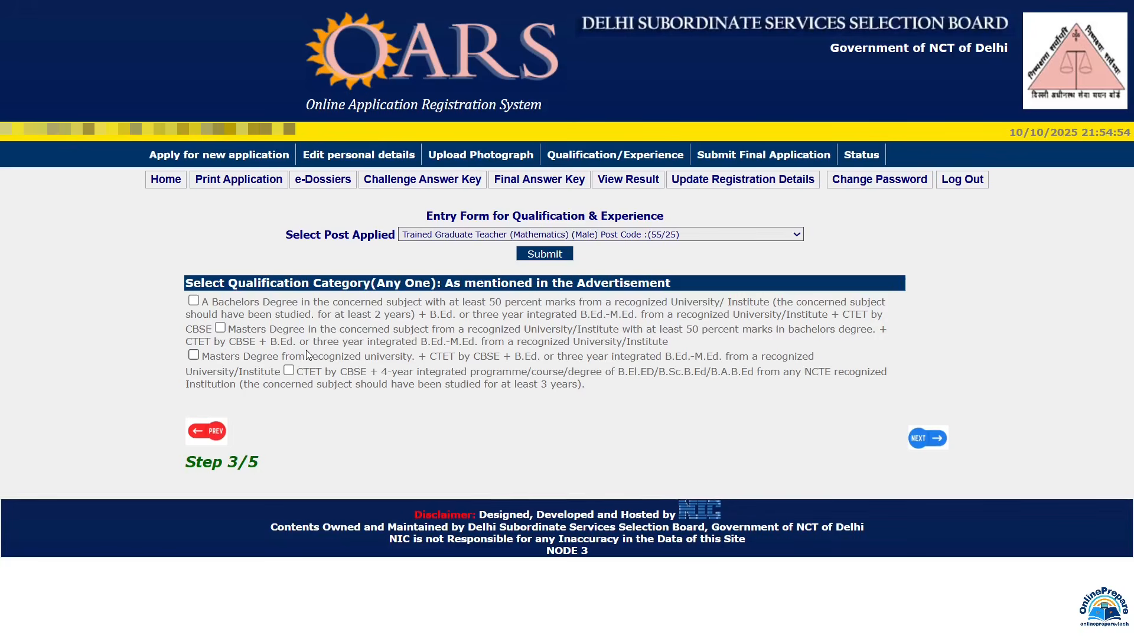
Step: Tick the Bachelors Degree category and set the first row to Graduation, Bachelors discipline
left_click(193, 300)
scroll(258, 252, "down", 2)
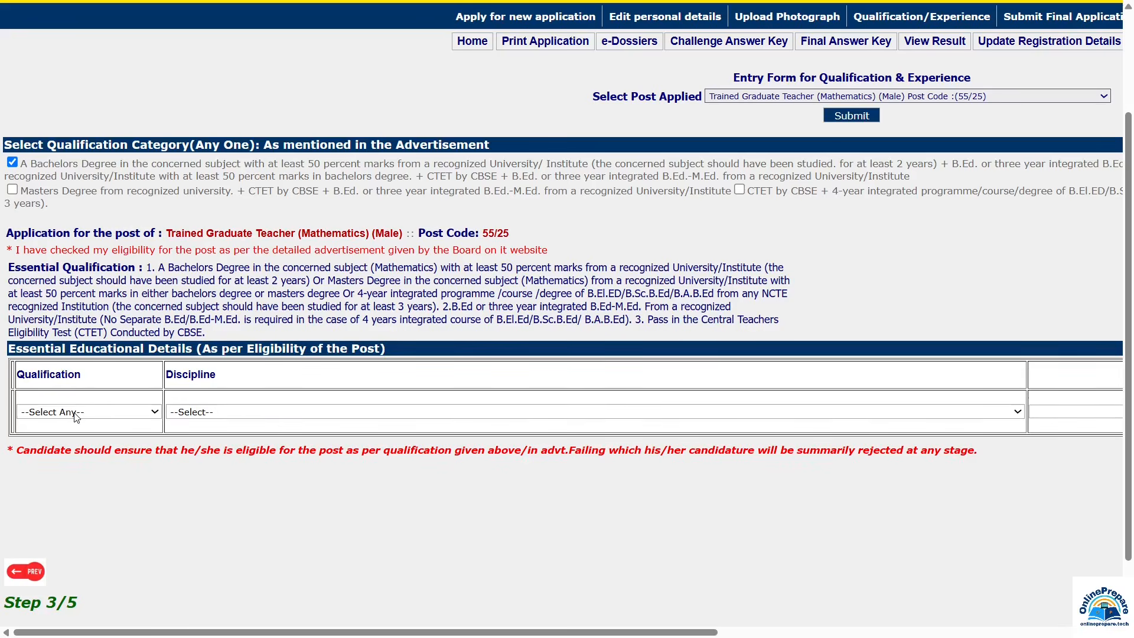
left_click(62, 413)
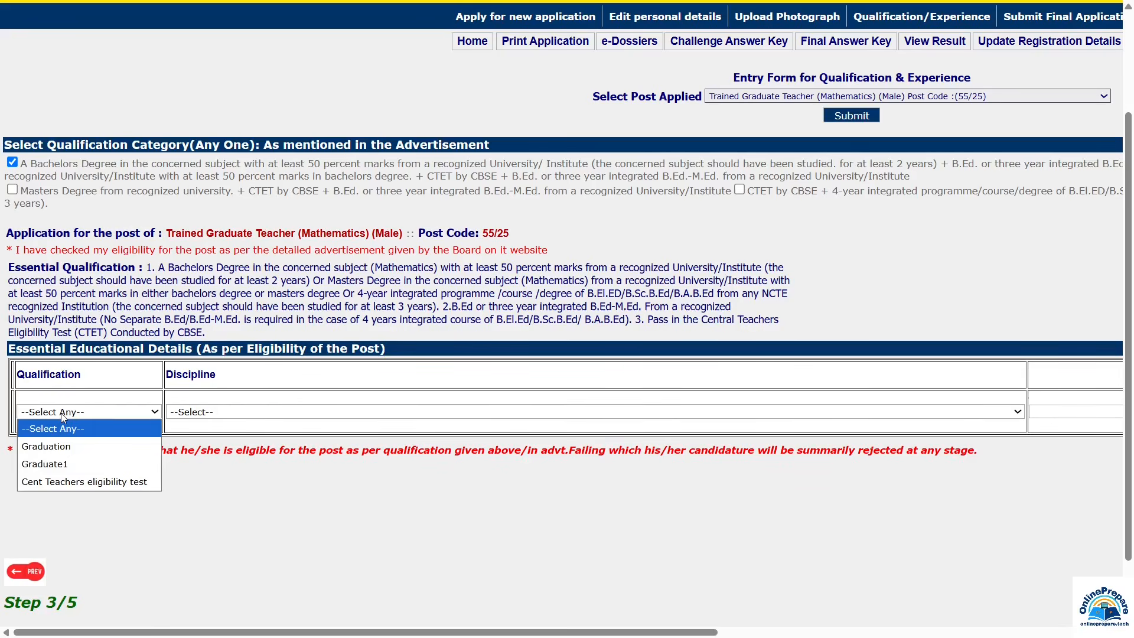
left_click(53, 447)
left_click(207, 416)
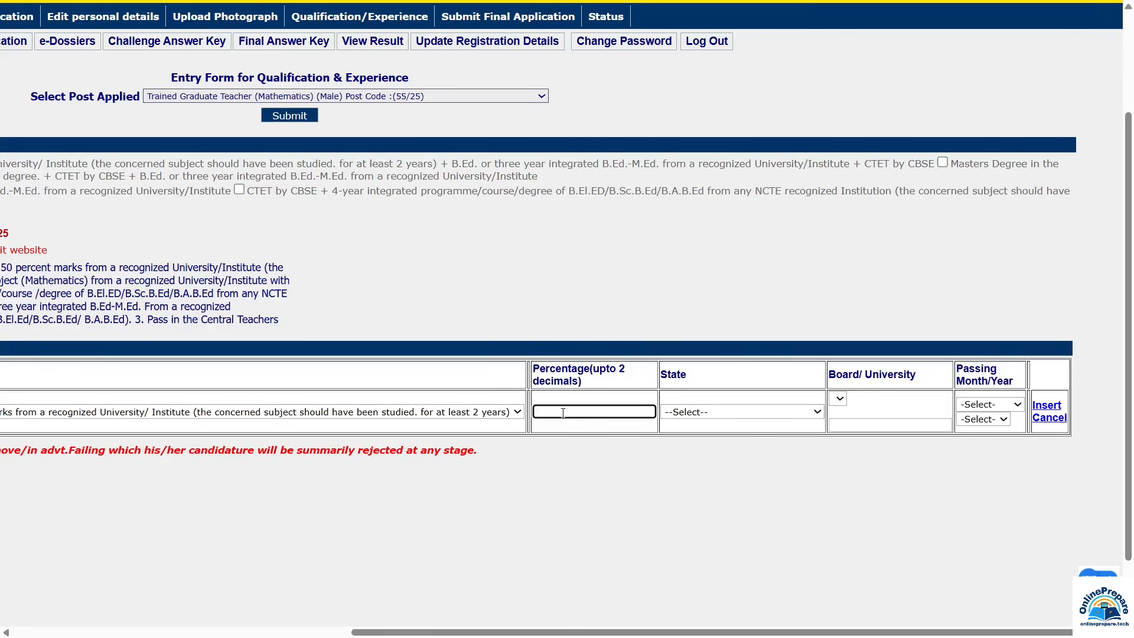
Step: Save the Graduation row: 74.00 percent, MADHYA PRADESH, Awdhesh Pratap Singh University, passed July 2020
type("74.00")
left_click(713, 413)
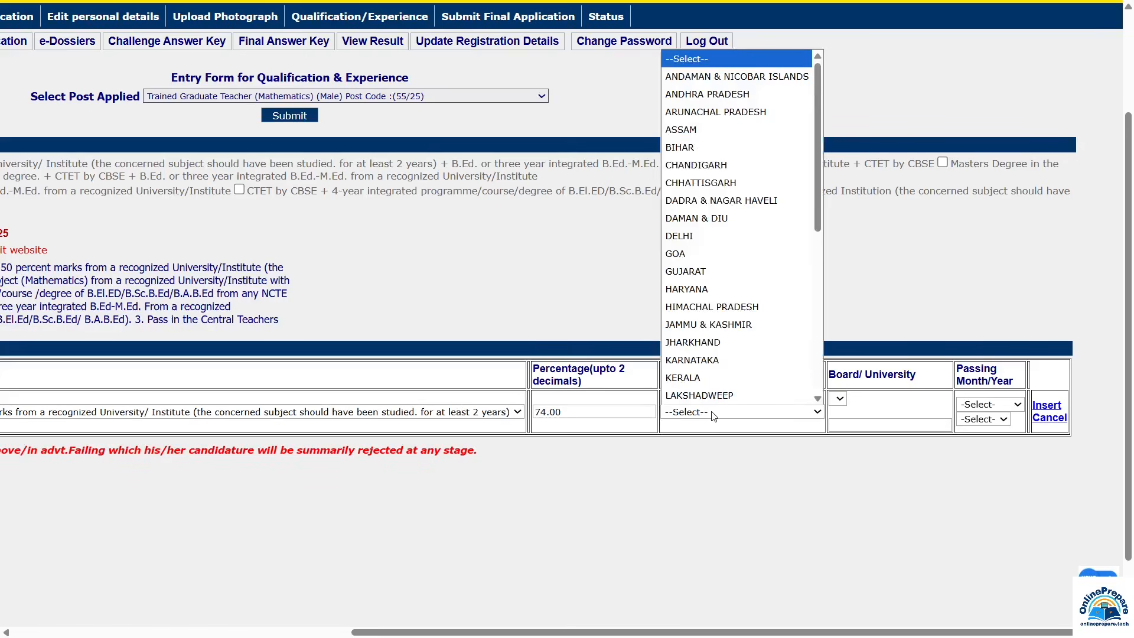
scroll(721, 331, "down", 1)
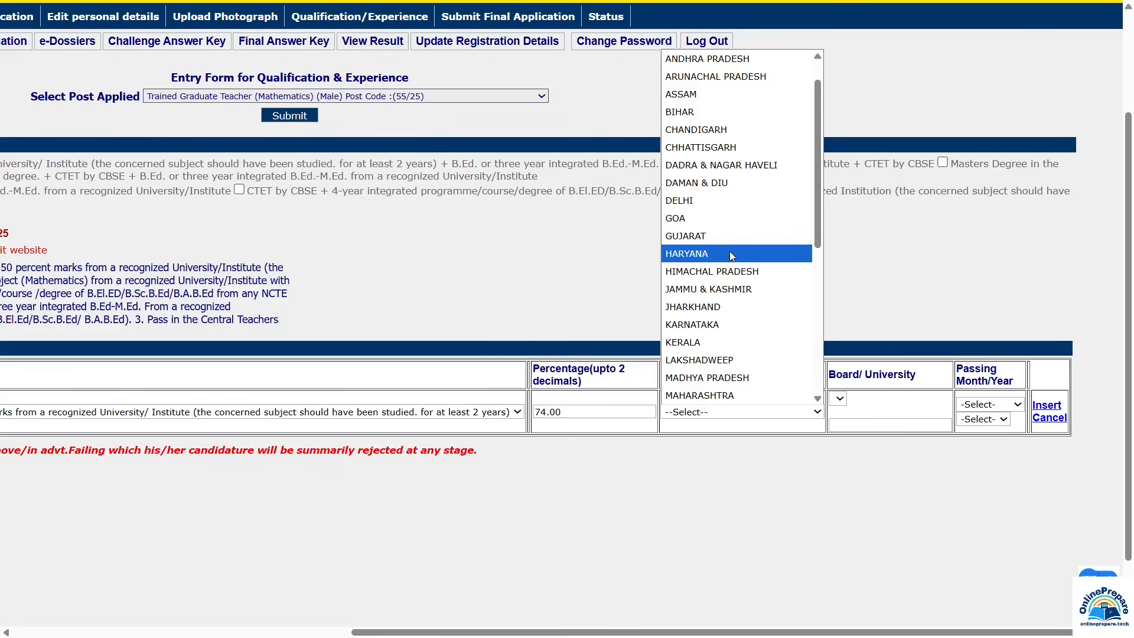
left_click(722, 376)
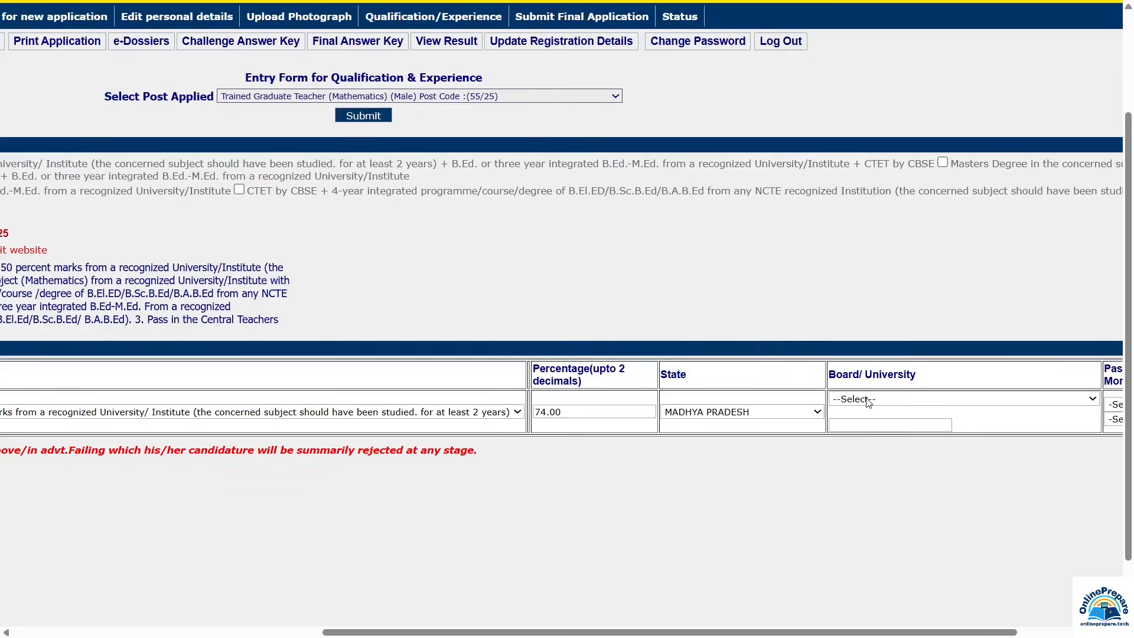
left_click(869, 401)
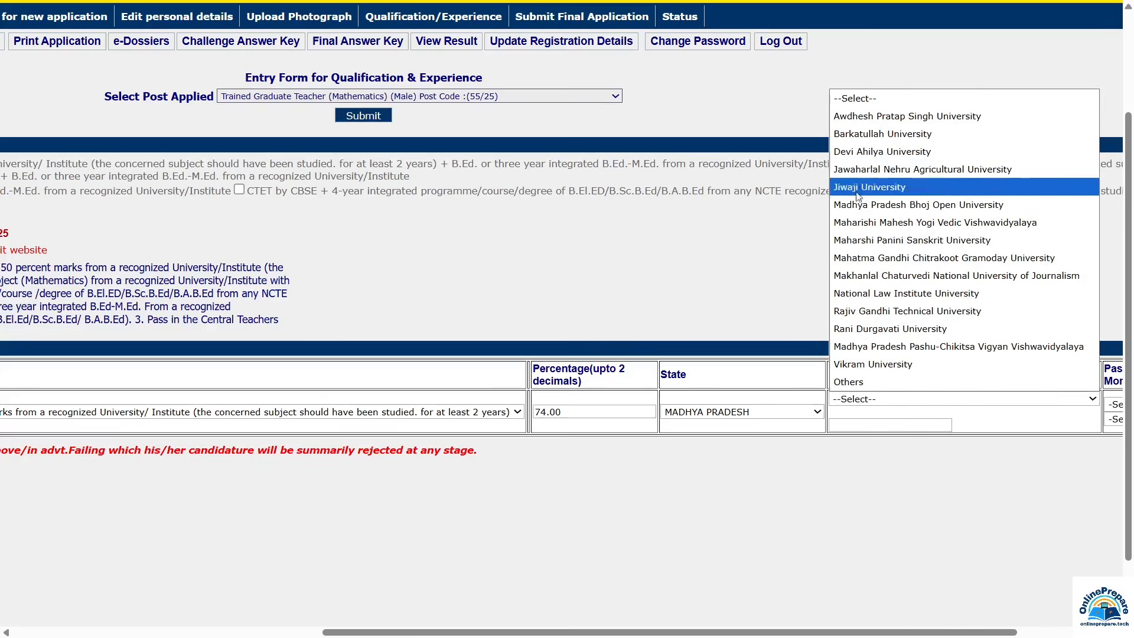
left_click(854, 383)
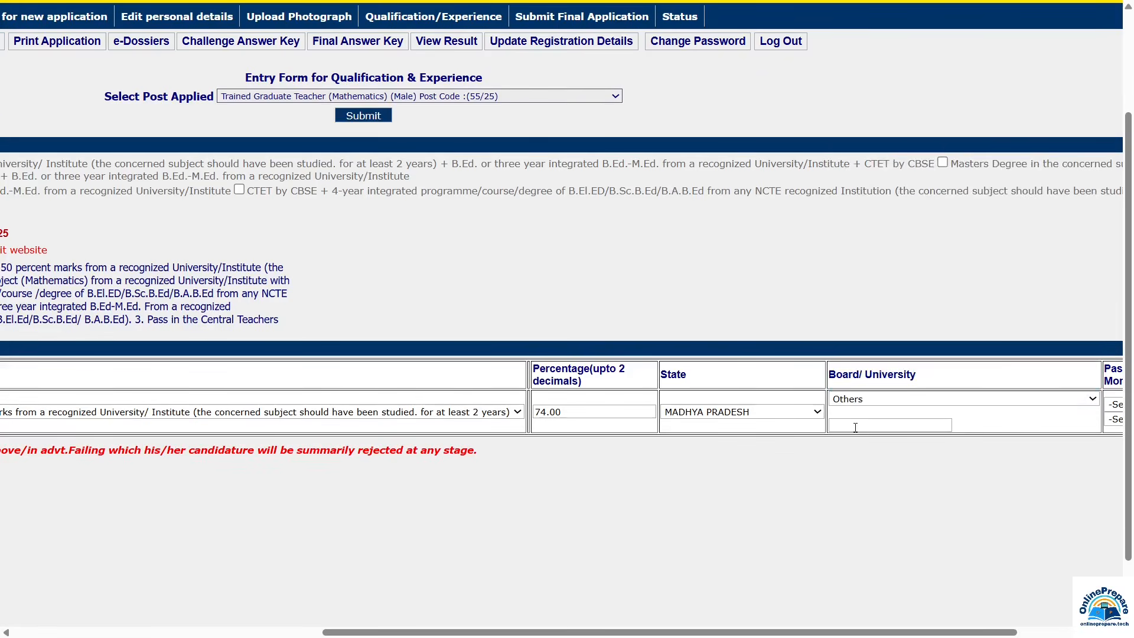
left_click(855, 426)
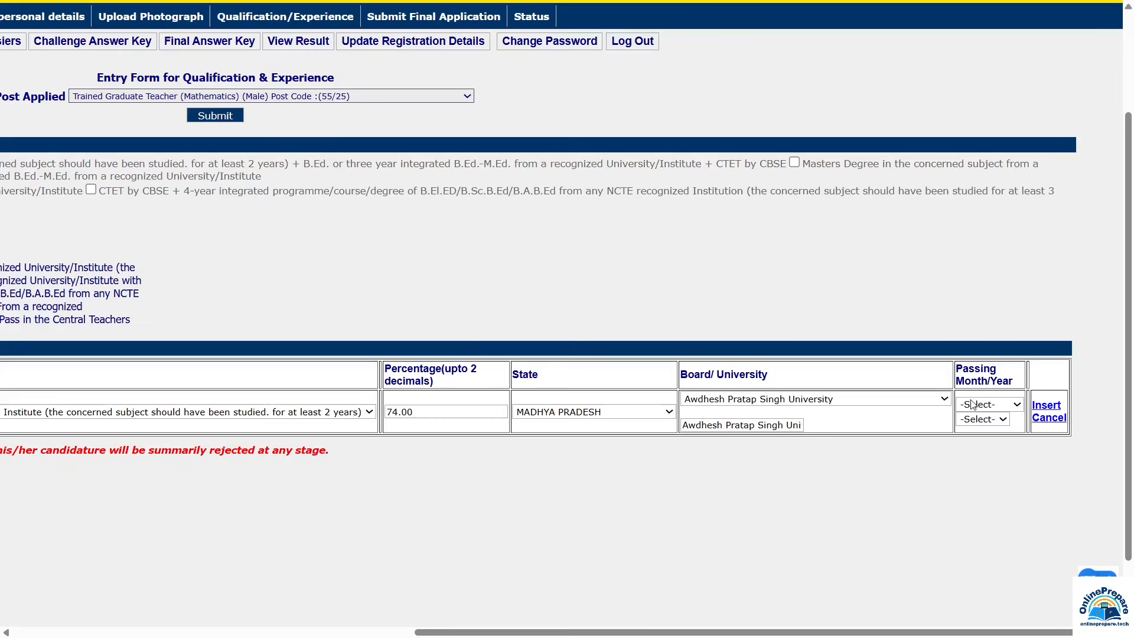
left_click(977, 405)
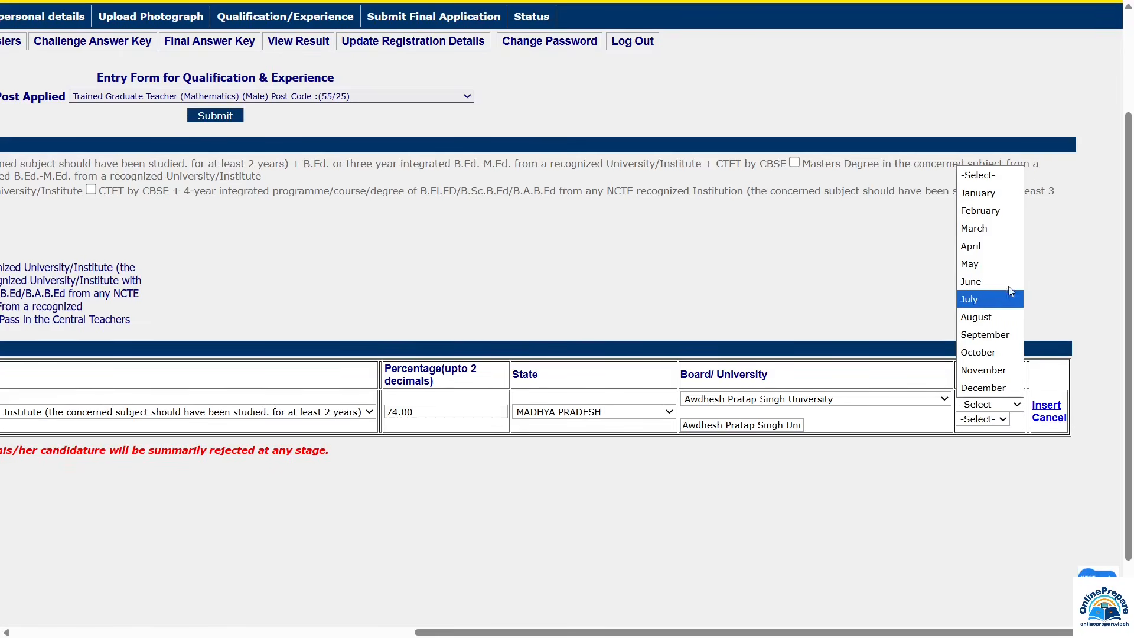
left_click(974, 298)
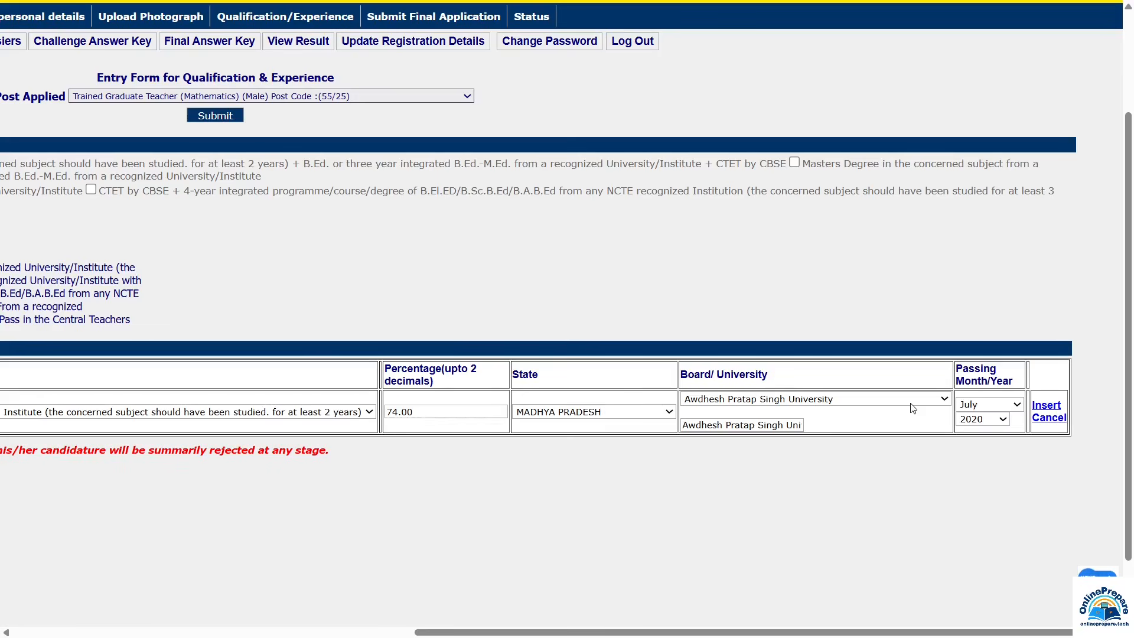
left_click(1045, 411)
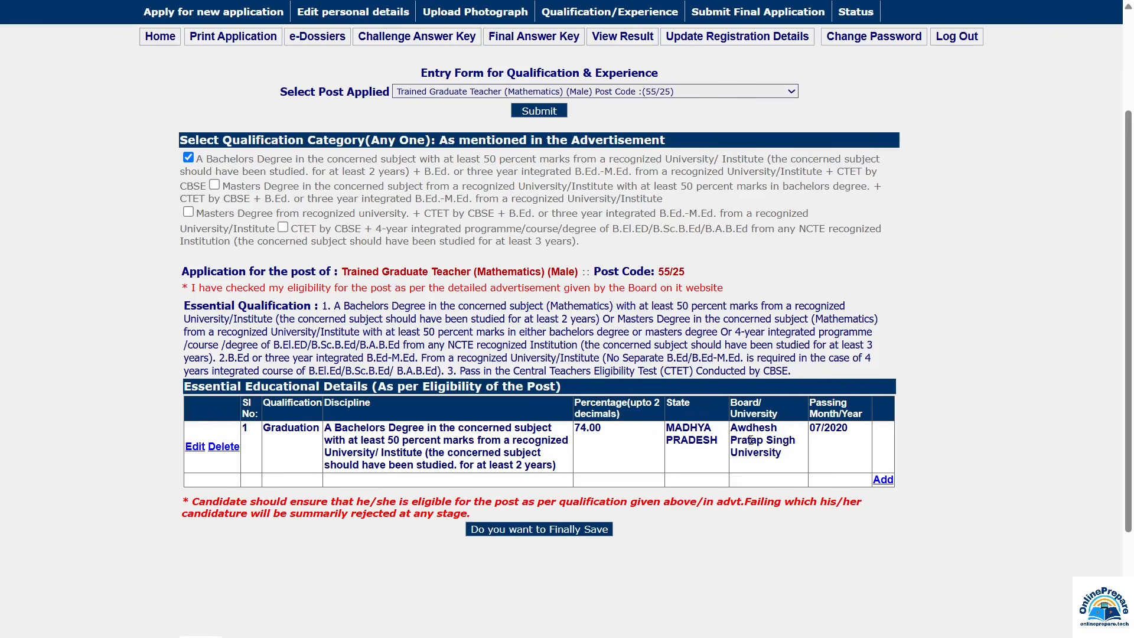
Step: Add and save a second row: Graduate1, B.Ed., 65.50 percent, passed June 2022
left_click(883, 480)
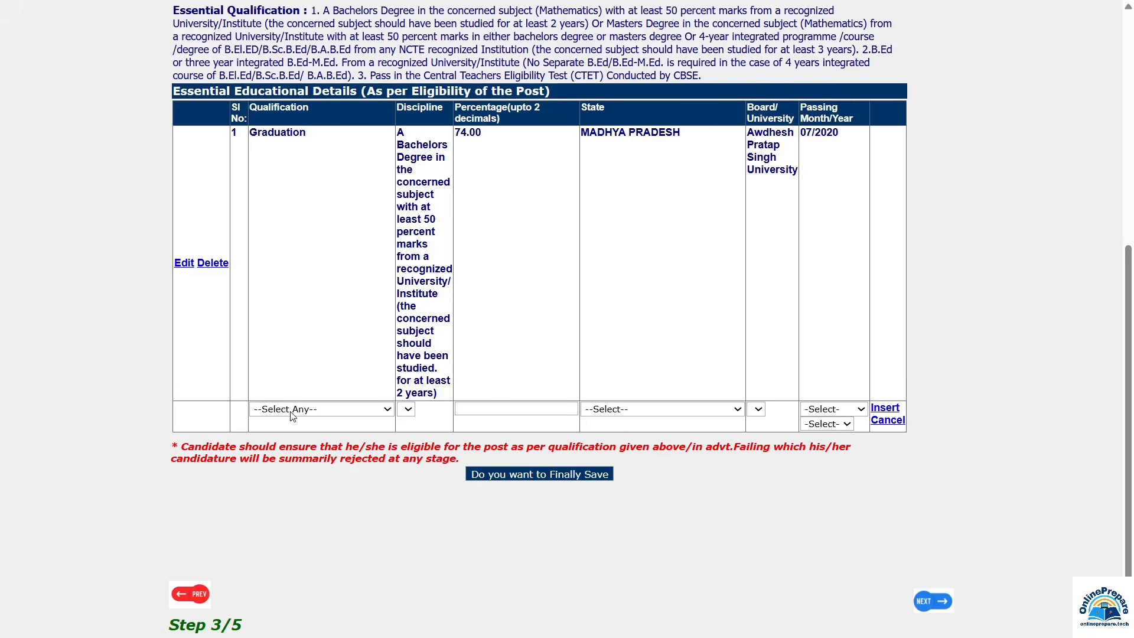
left_click(291, 413)
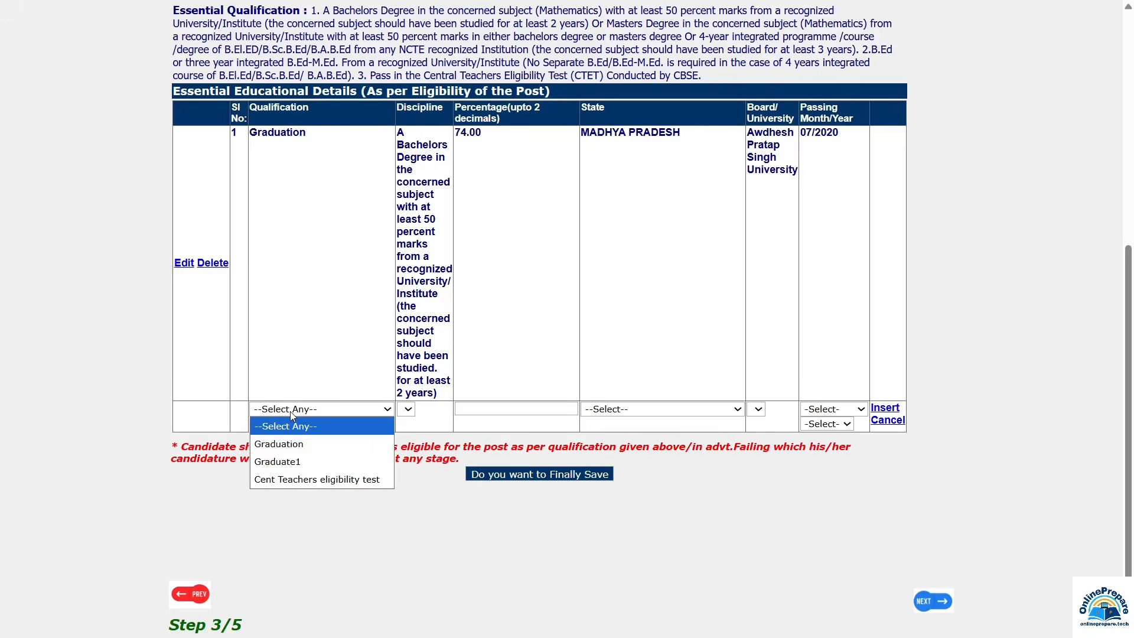
left_click(291, 463)
left_click(276, 327)
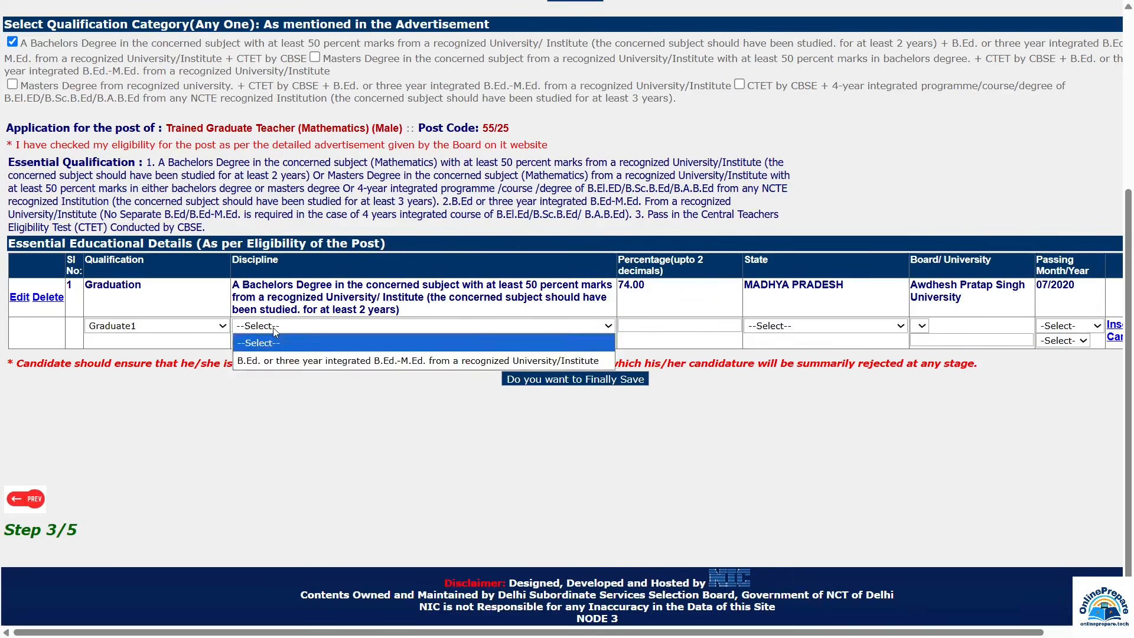
left_click(276, 359)
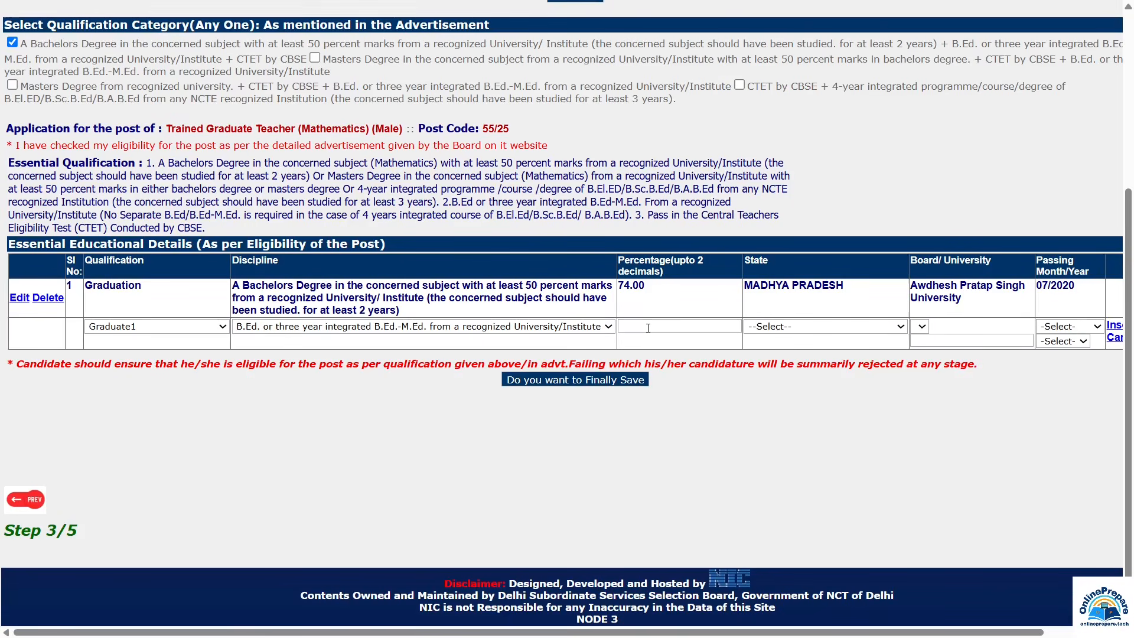
left_click(648, 328)
type("65.50")
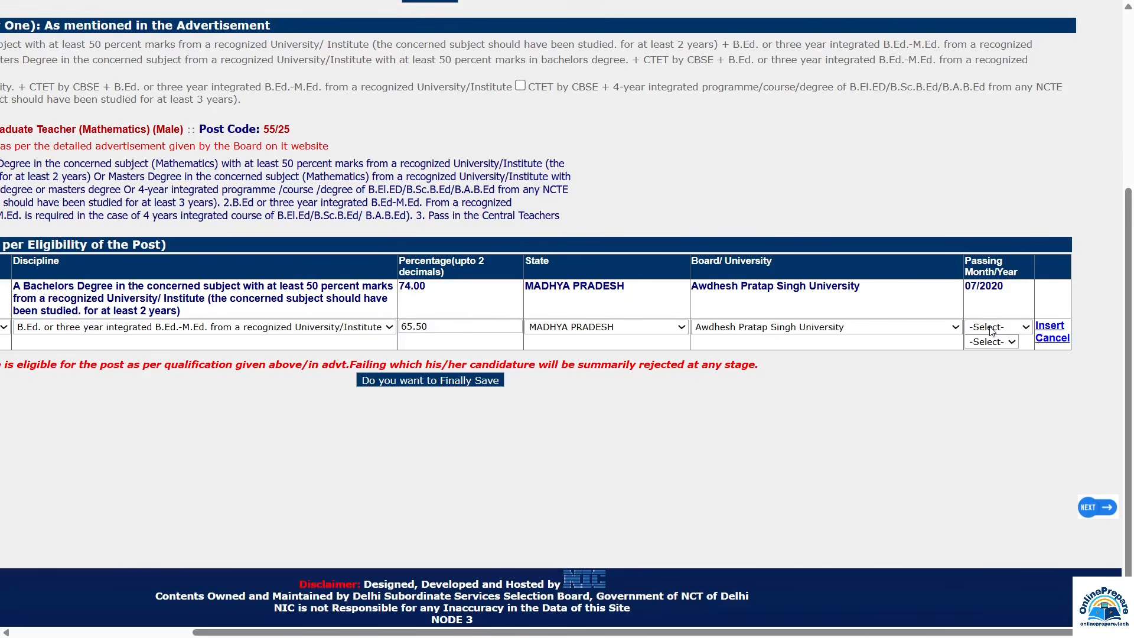
left_click(990, 329)
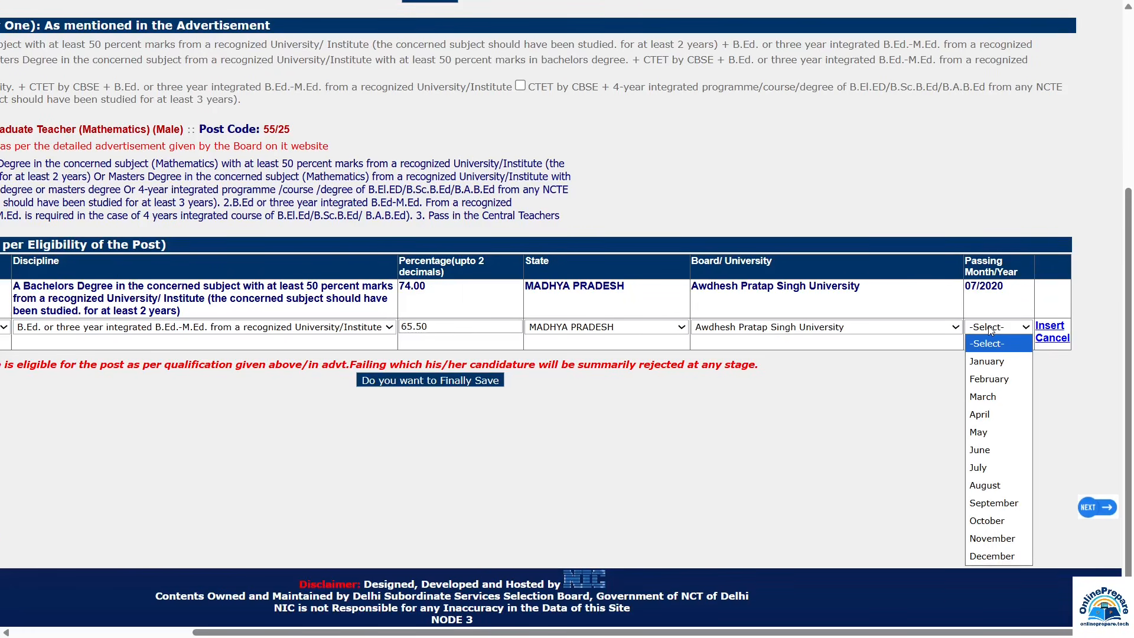
left_click(980, 449)
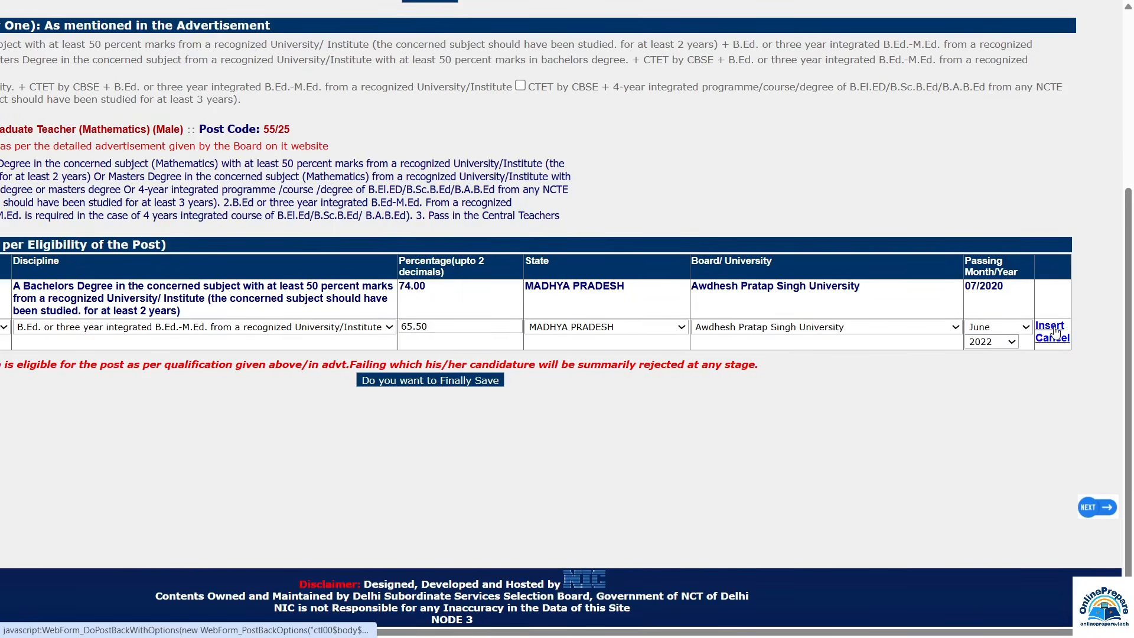
left_click(1054, 329)
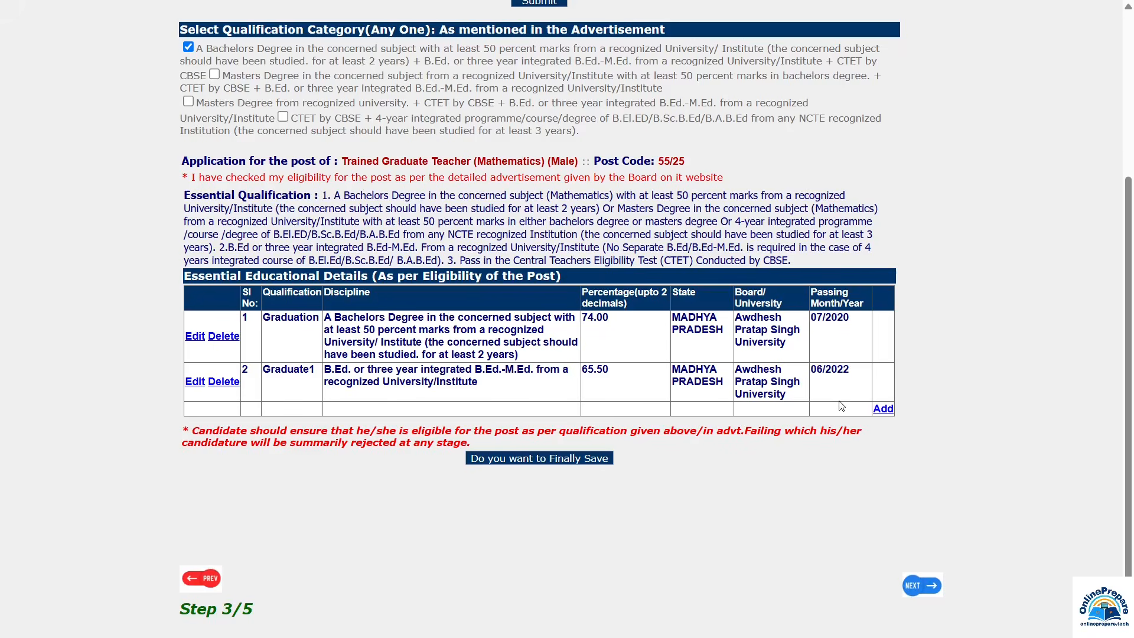
Step: Add a third row: Cent Teachers eligibility test, CTET by CBSE, 64.66 percent, DELHI
left_click(883, 409)
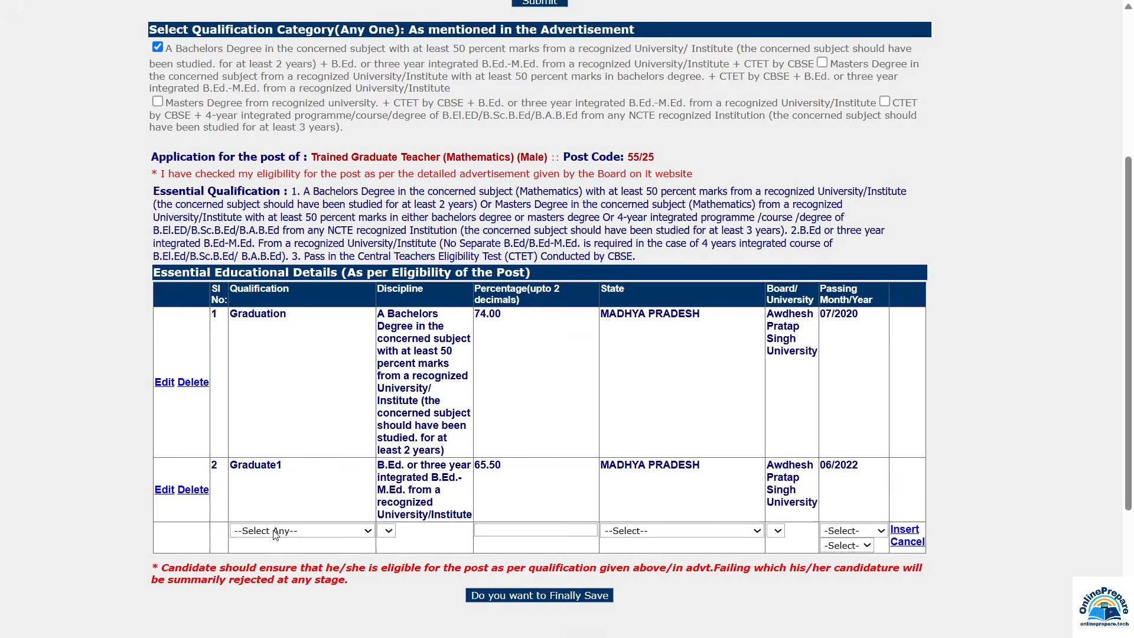
left_click(275, 531)
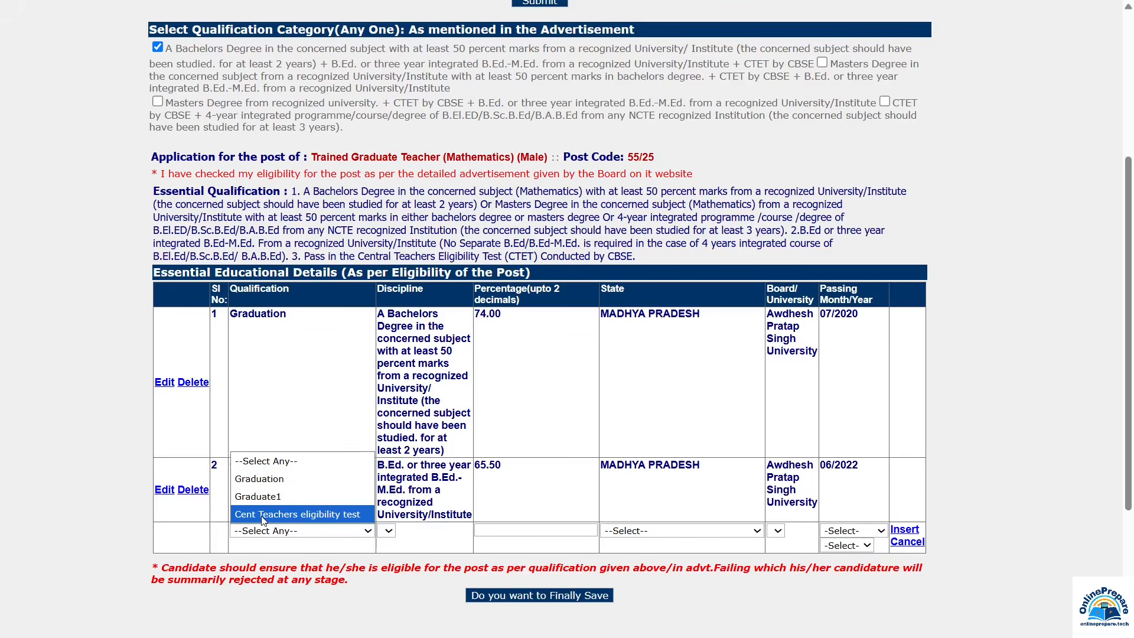
left_click(262, 515)
left_click(373, 531)
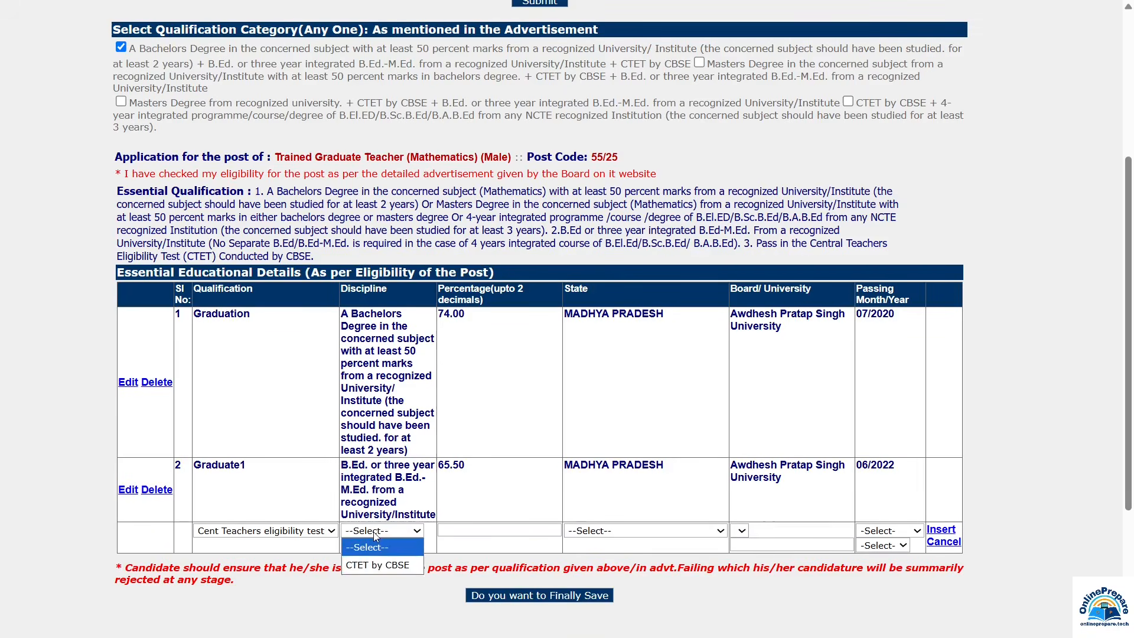
left_click(378, 565)
left_click(472, 531)
type("64.66")
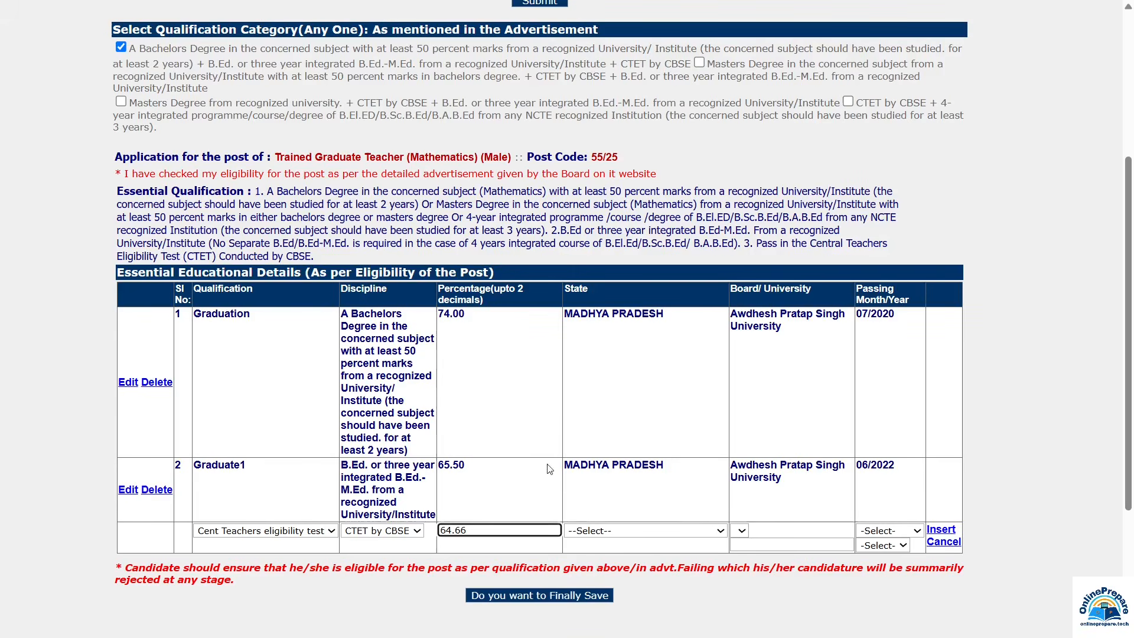
left_click(602, 531)
scroll(638, 354, "down", 1)
left_click(584, 319)
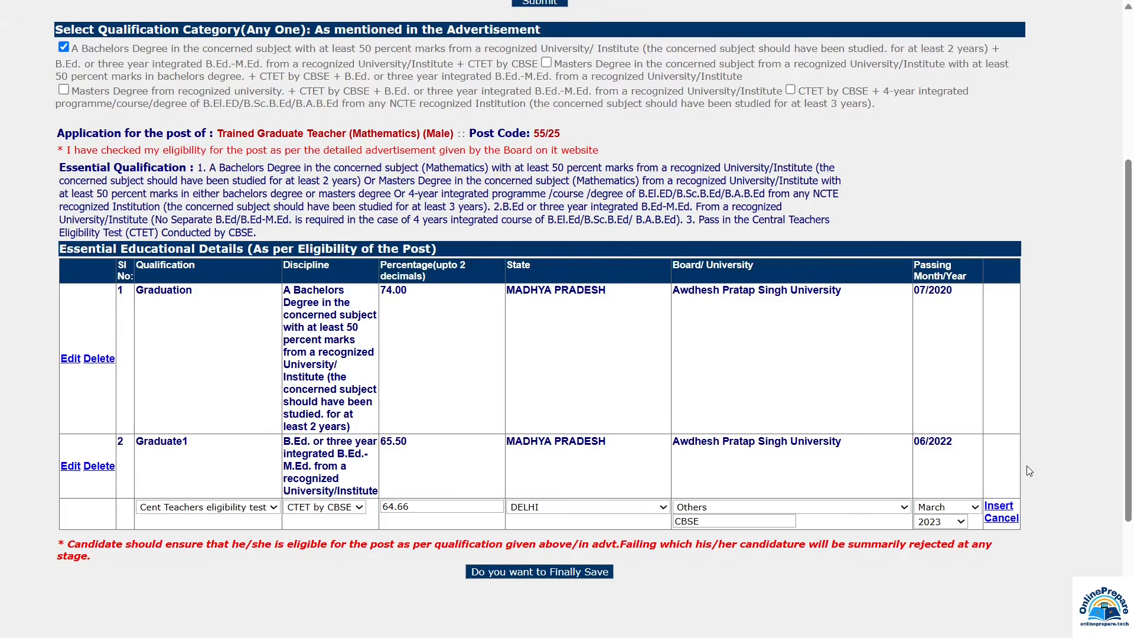
left_click(998, 506)
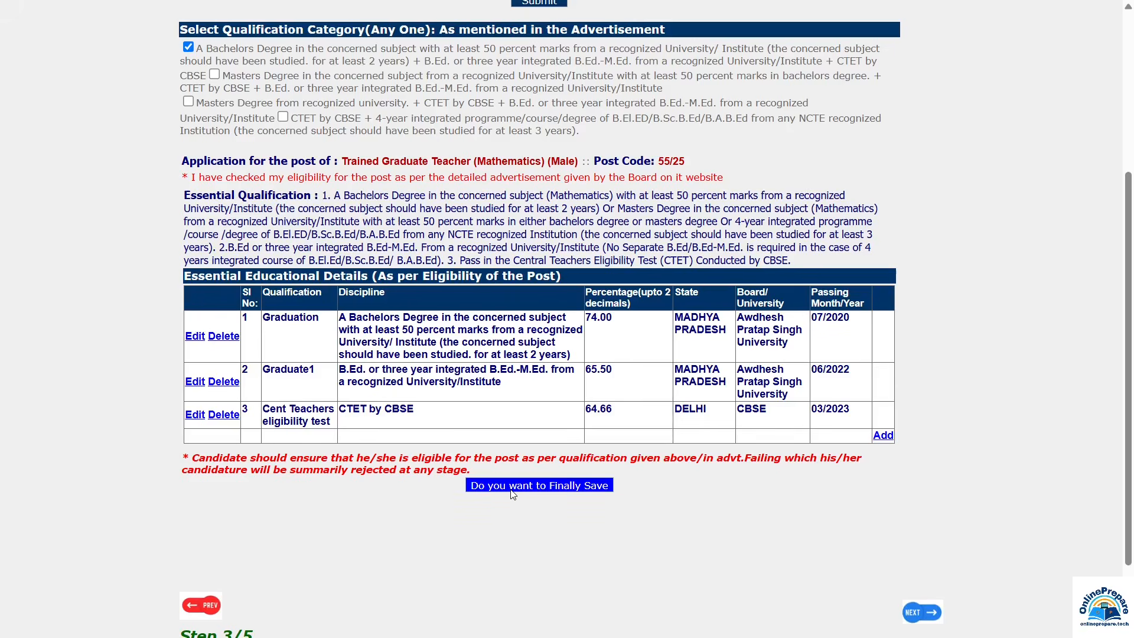
Step: Finally save the three qualifications and acknowledge the saved and payment re-verification notices
left_click(576, 491)
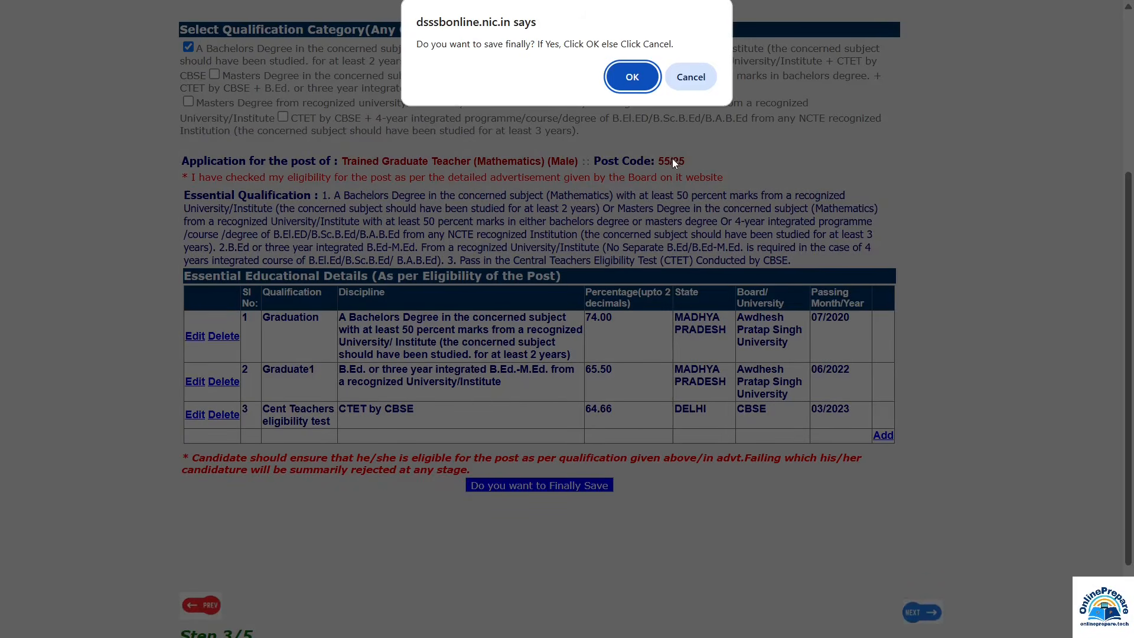
left_click(632, 77)
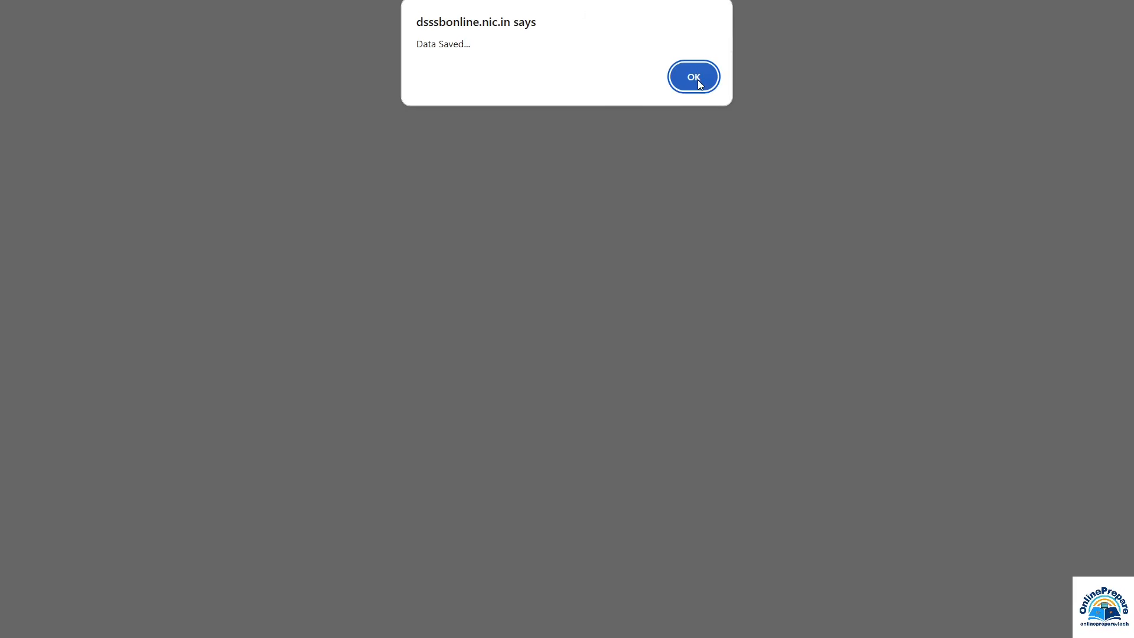
left_click(694, 78)
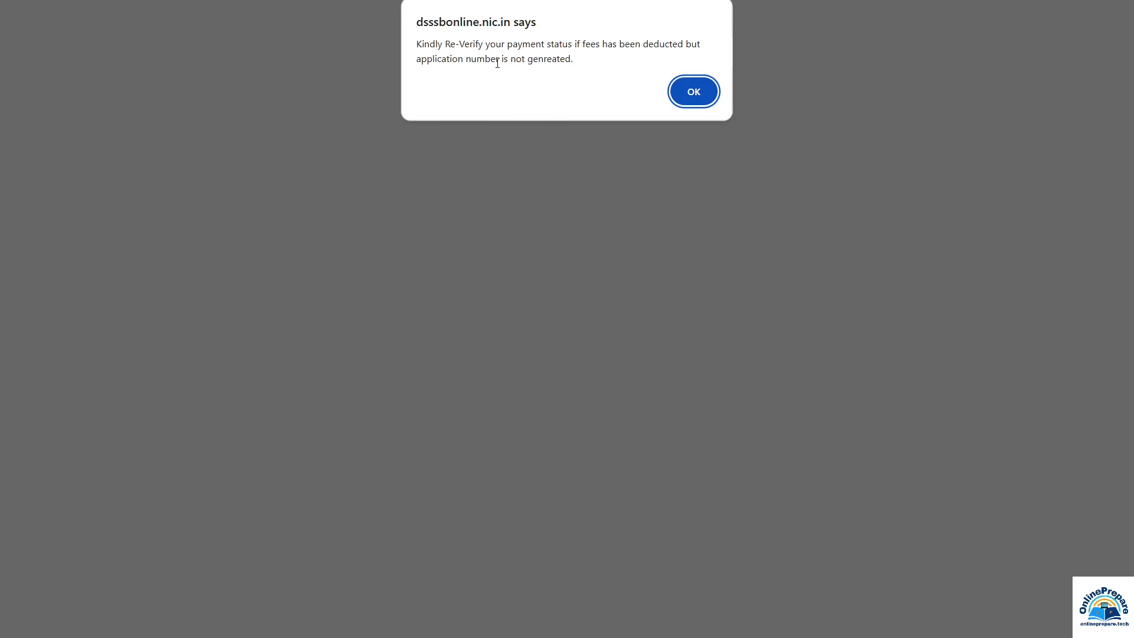
left_click(680, 91)
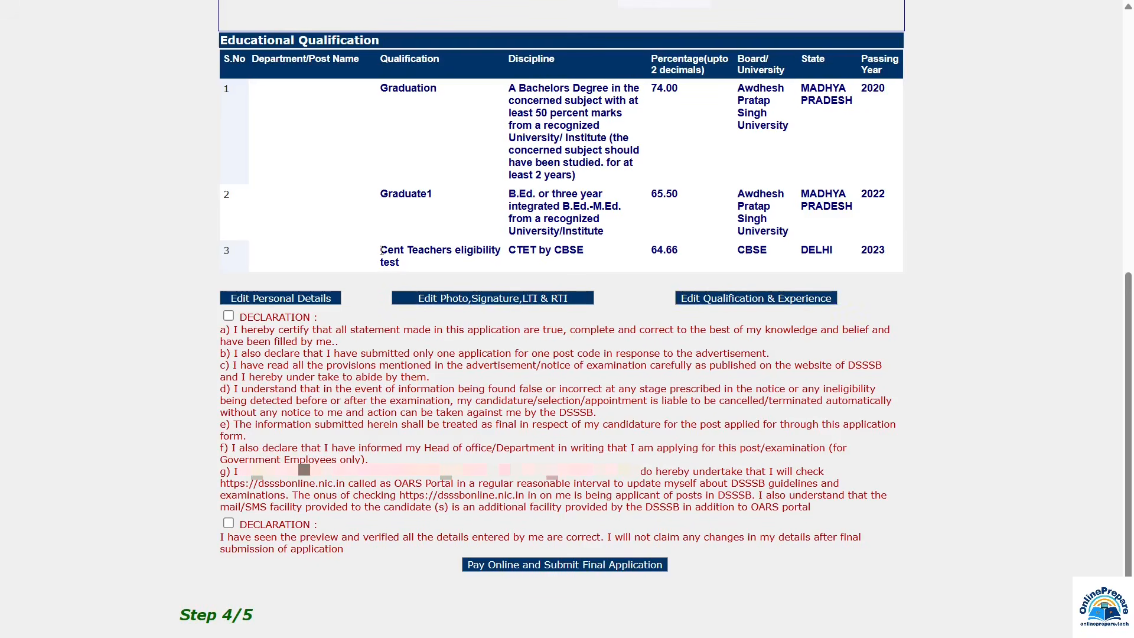
Step: Accept both declarations and submit the final application to reach fee payment
left_click(228, 319)
left_click(229, 525)
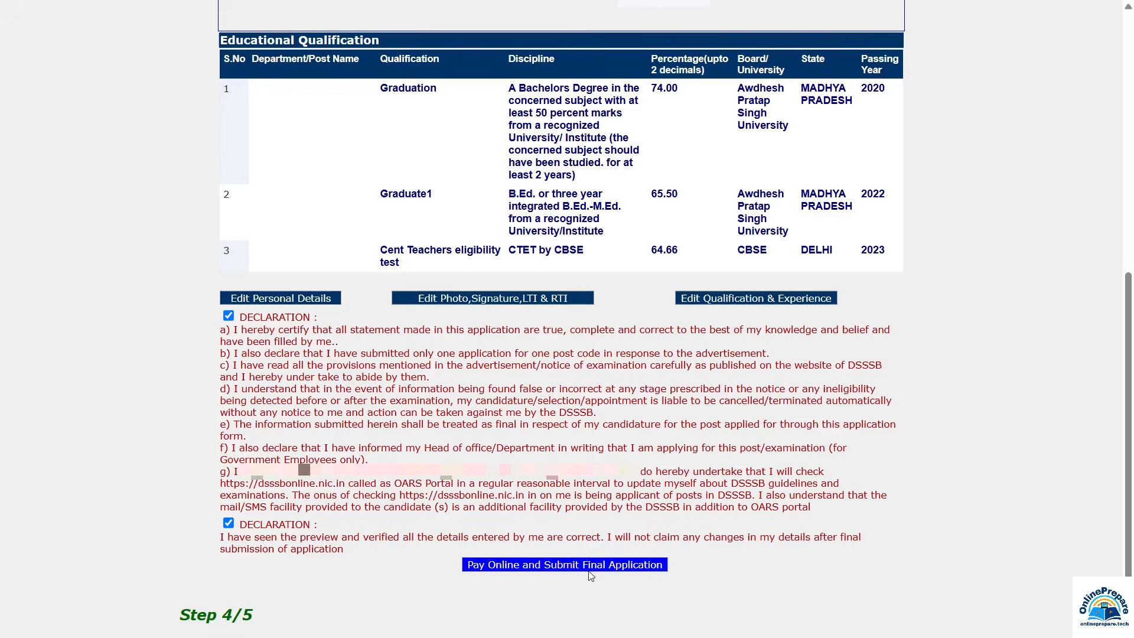
left_click(637, 566)
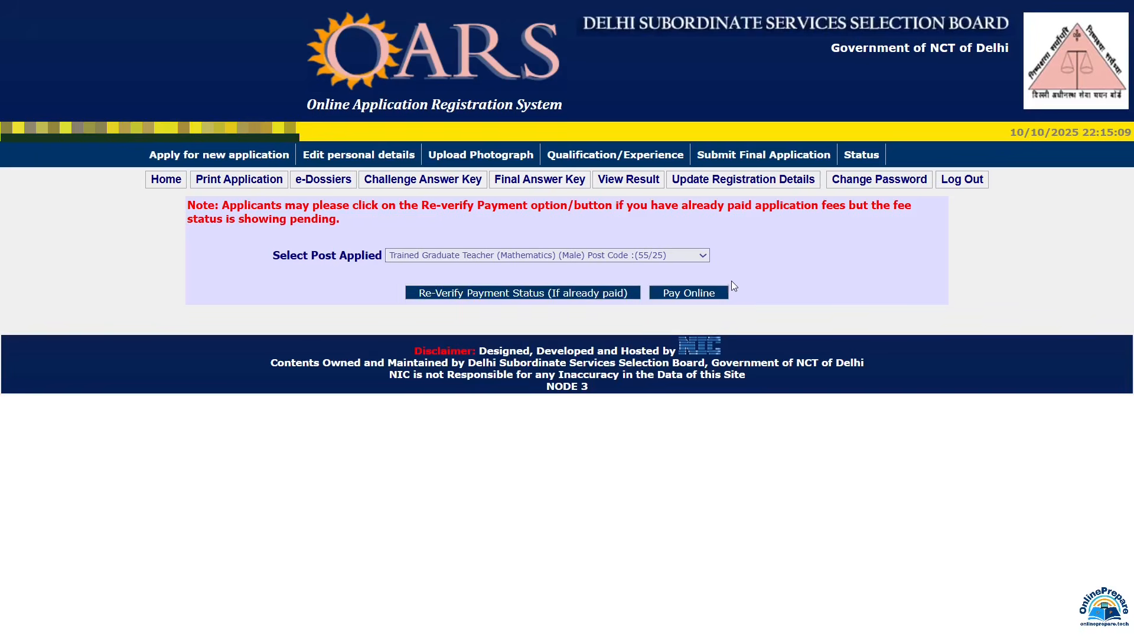
Step: Accept the payment terms, go to SBI ePay, and choose UPI for the 100.00 fee
left_click(693, 297)
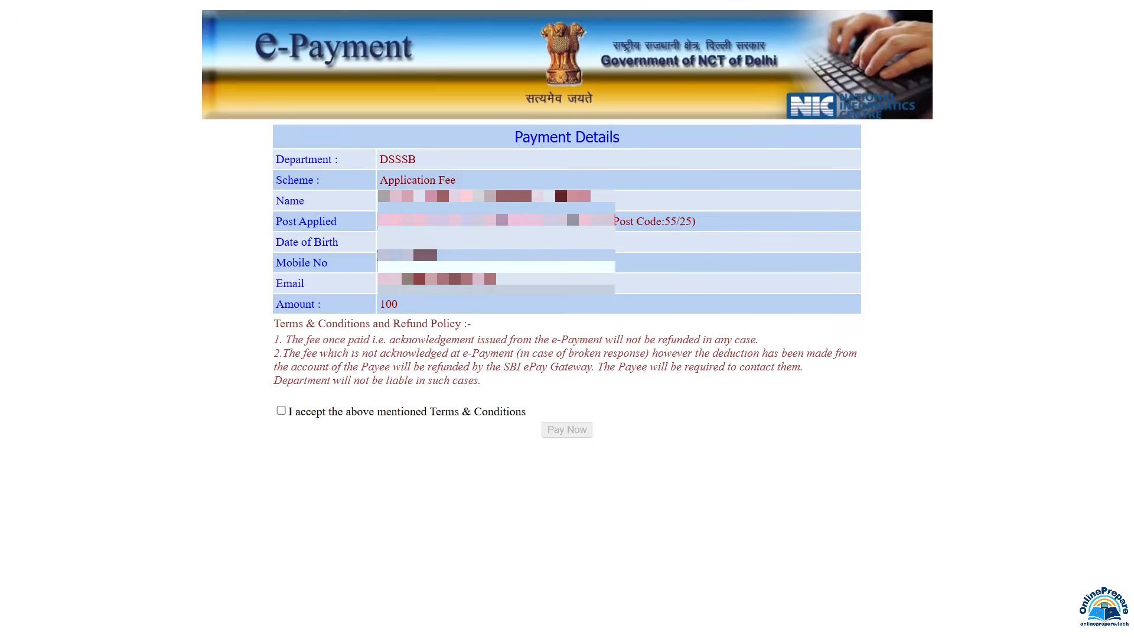
left_click(281, 411)
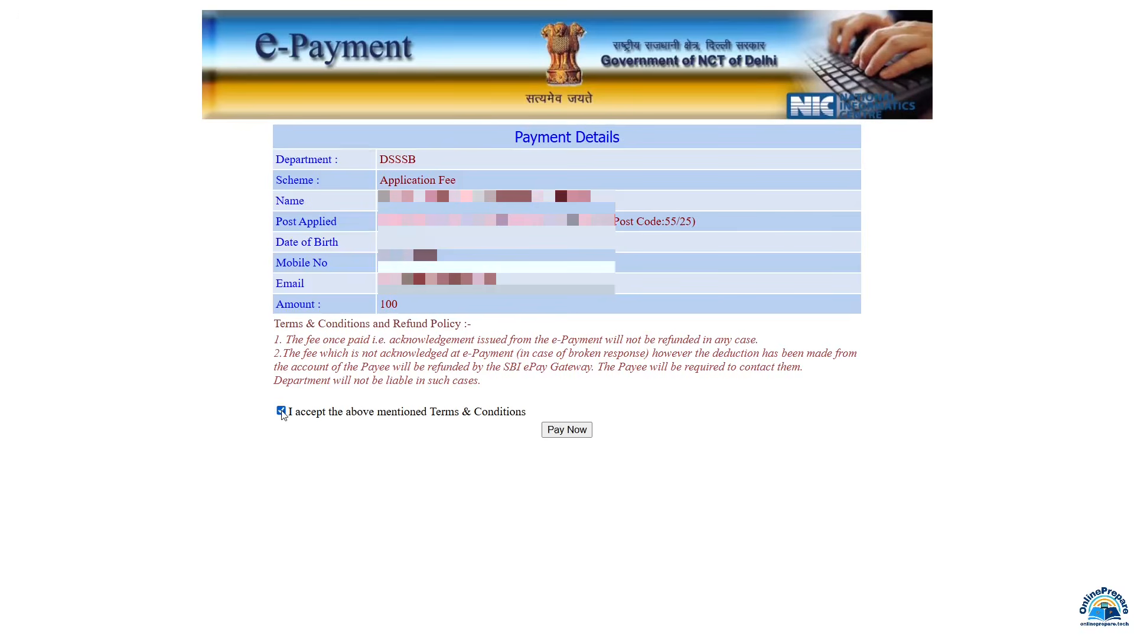
left_click(567, 430)
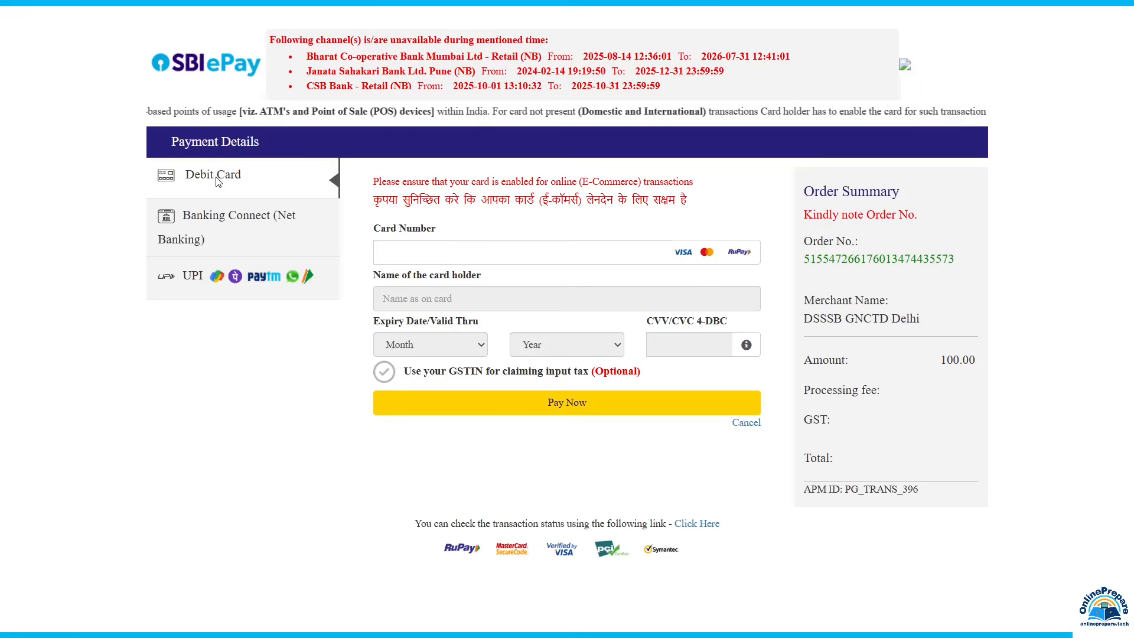
left_click(226, 232)
left_click(271, 293)
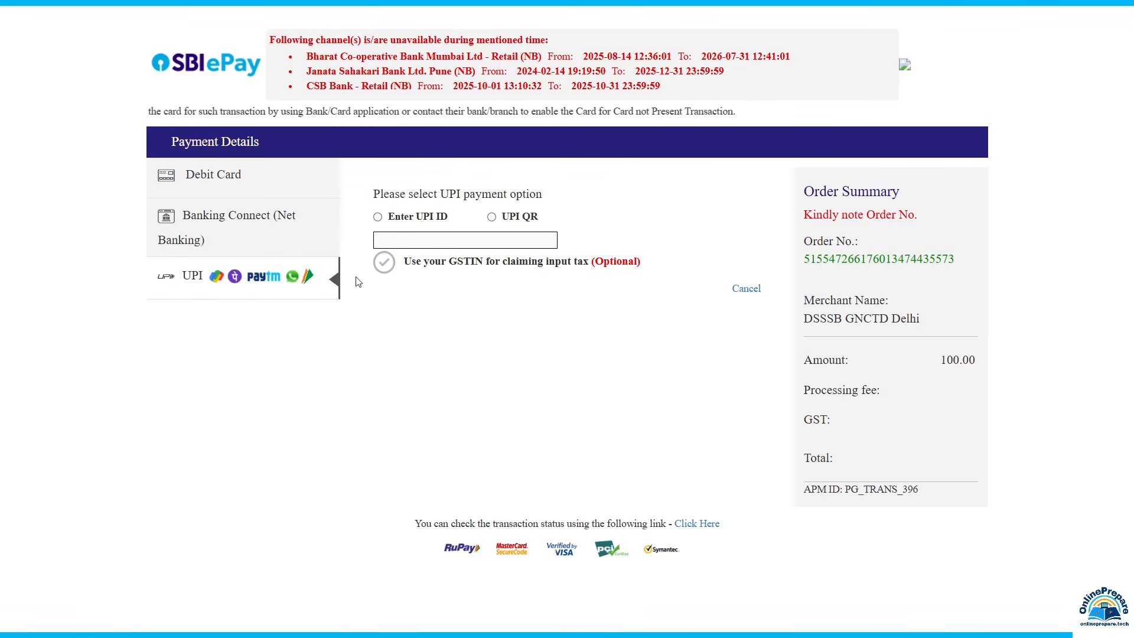
Step: Generate the UPI QR code for payment, then log out of the OARS account
left_click(378, 217)
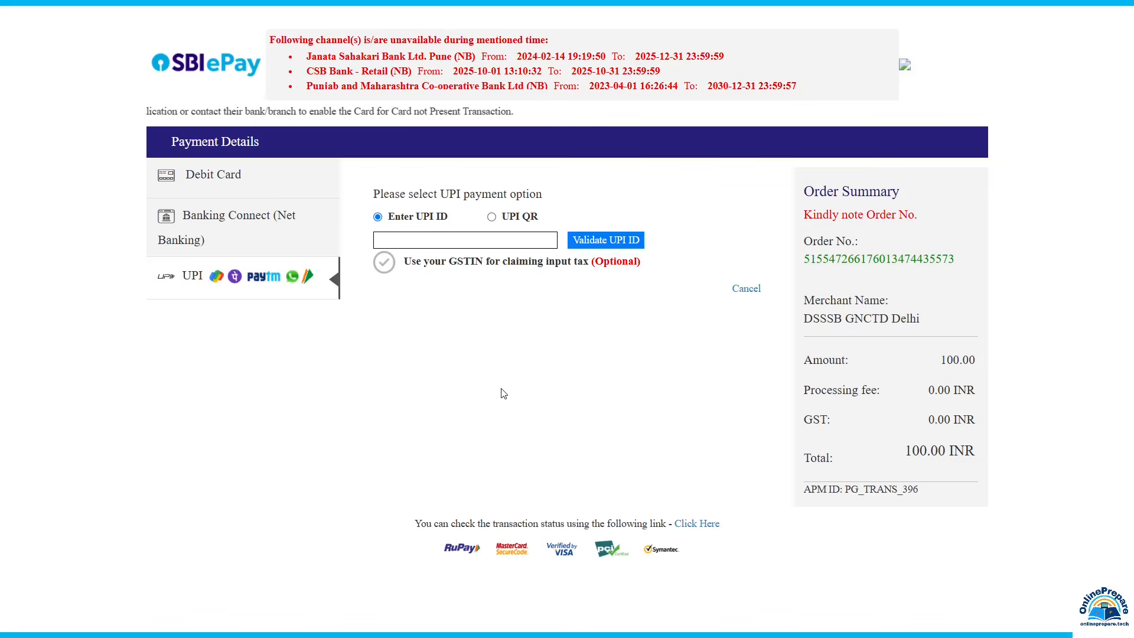
left_click(492, 219)
left_click(564, 288)
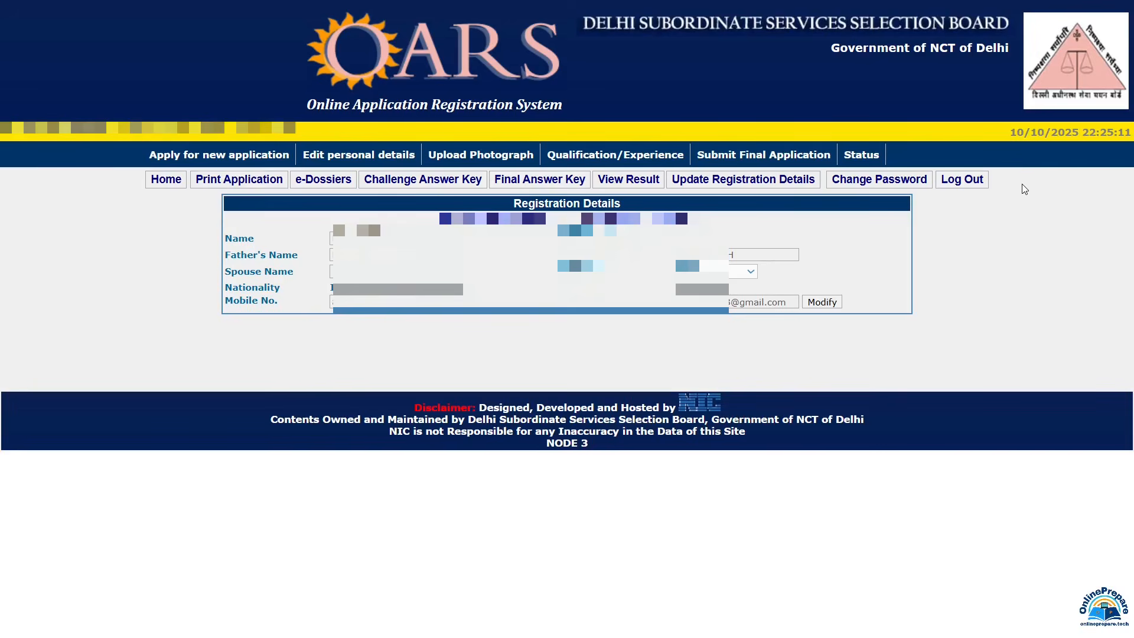
left_click(960, 185)
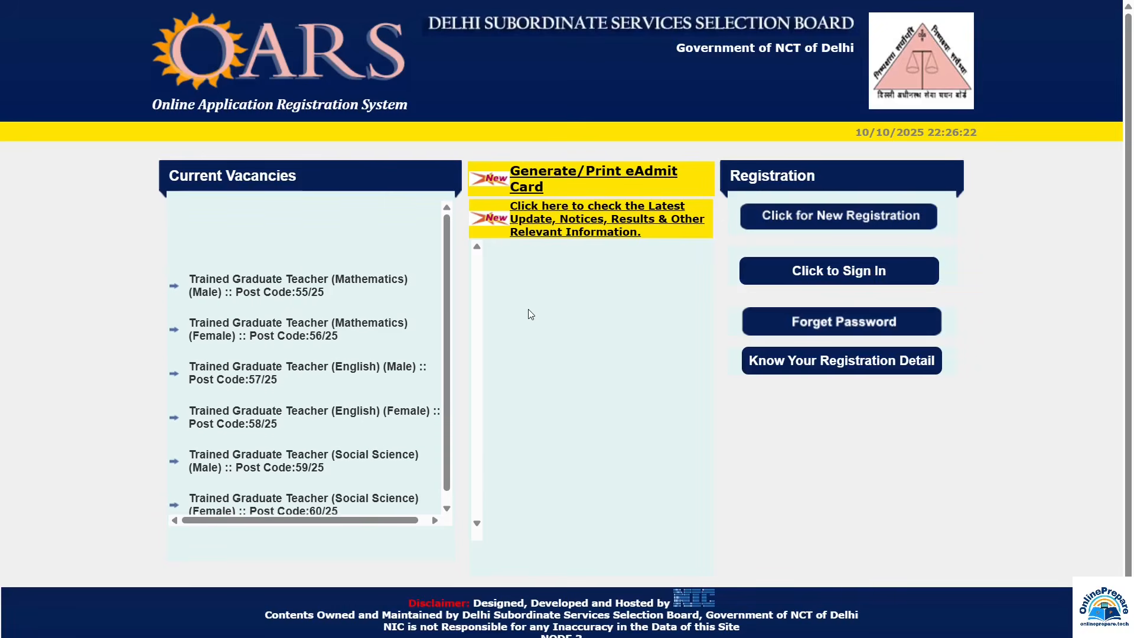